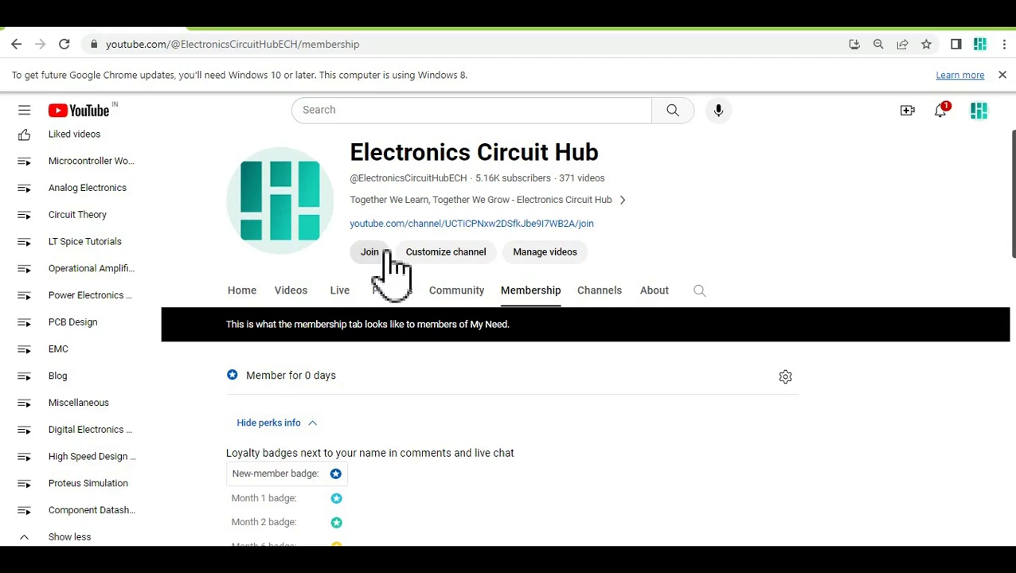
Open the channel's membership offers and view the Premium Membership tier
left_click(369, 253)
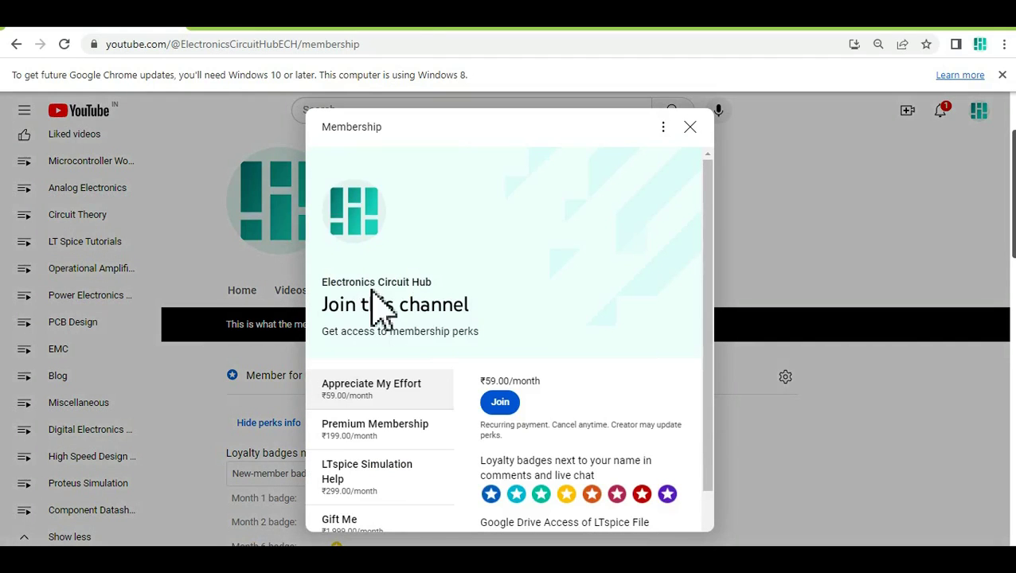
scroll(398, 466, "down", 1)
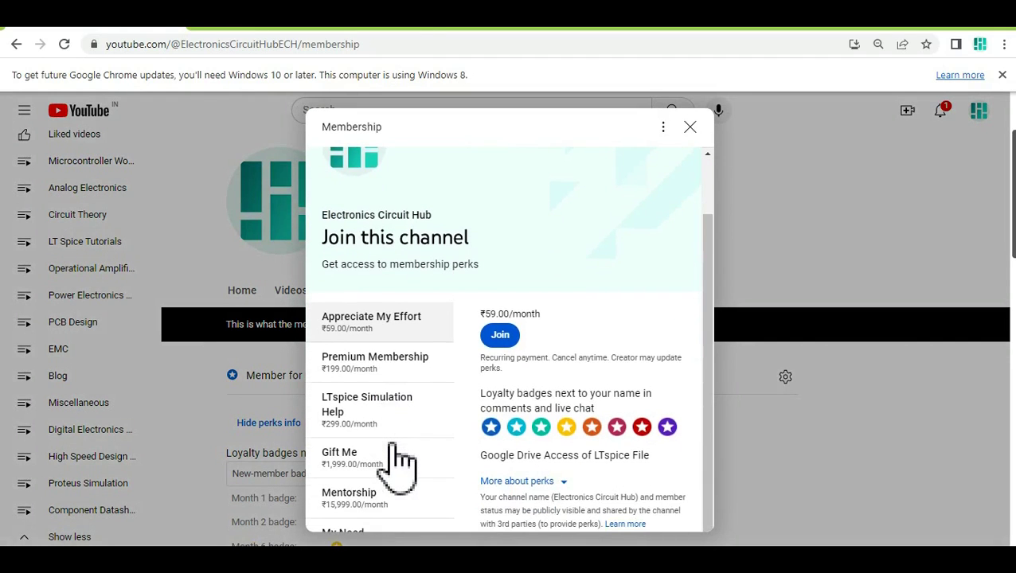
left_click(360, 365)
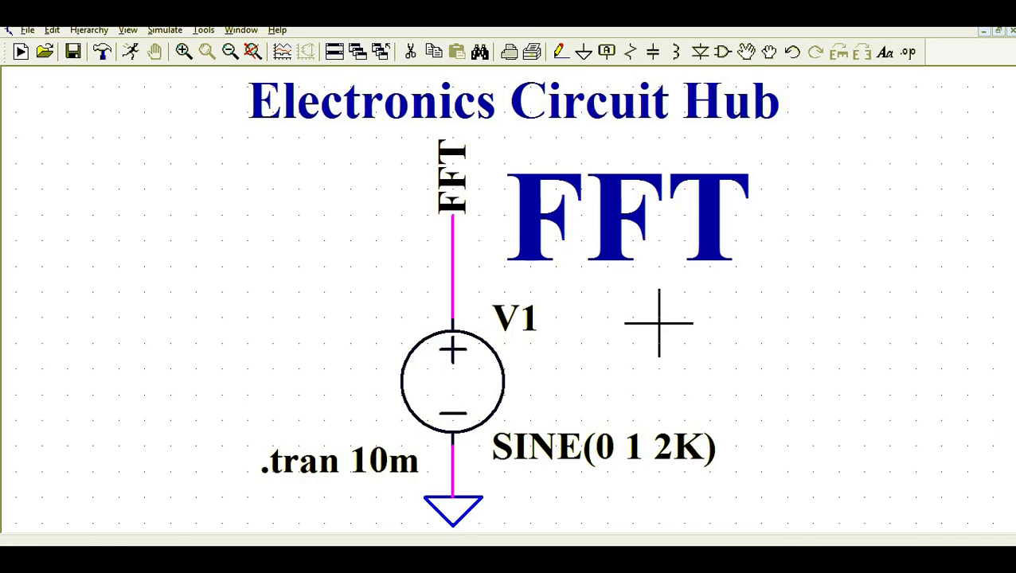
In LTspice, review the sine amplitude and frequency settings of voltage source V1
right_click(443, 365)
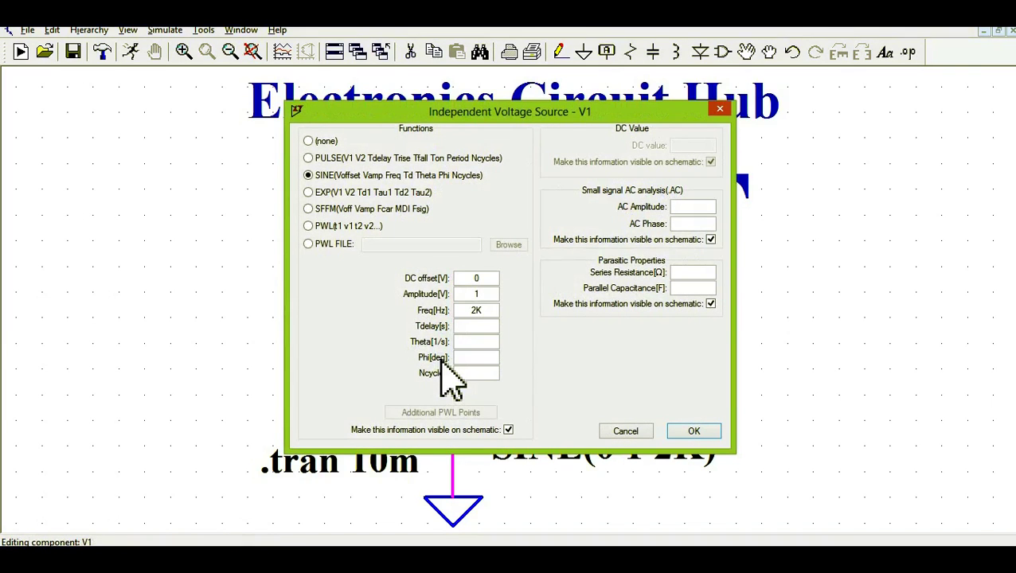
double_click(477, 293)
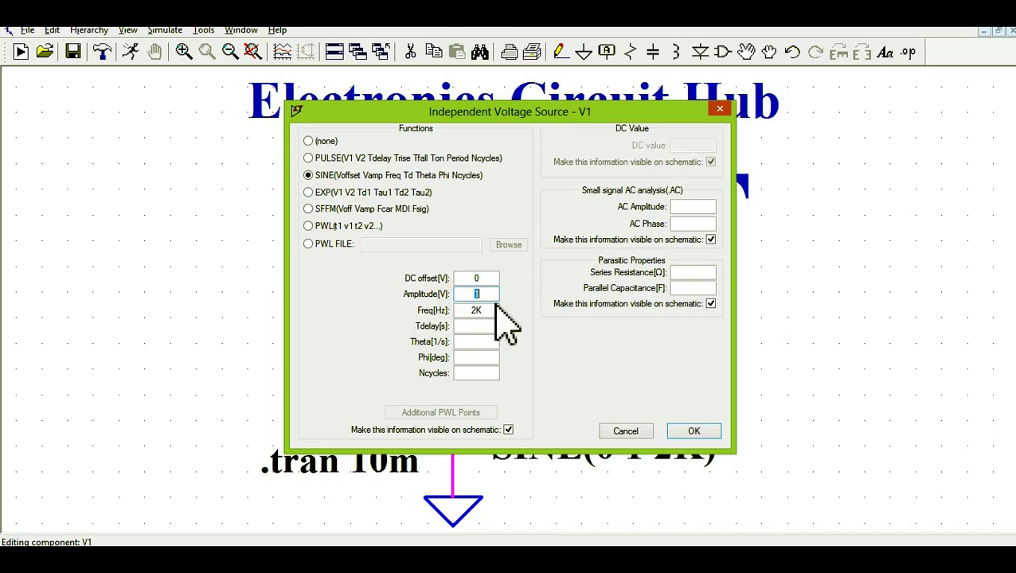
double_click(464, 310)
key("Return")
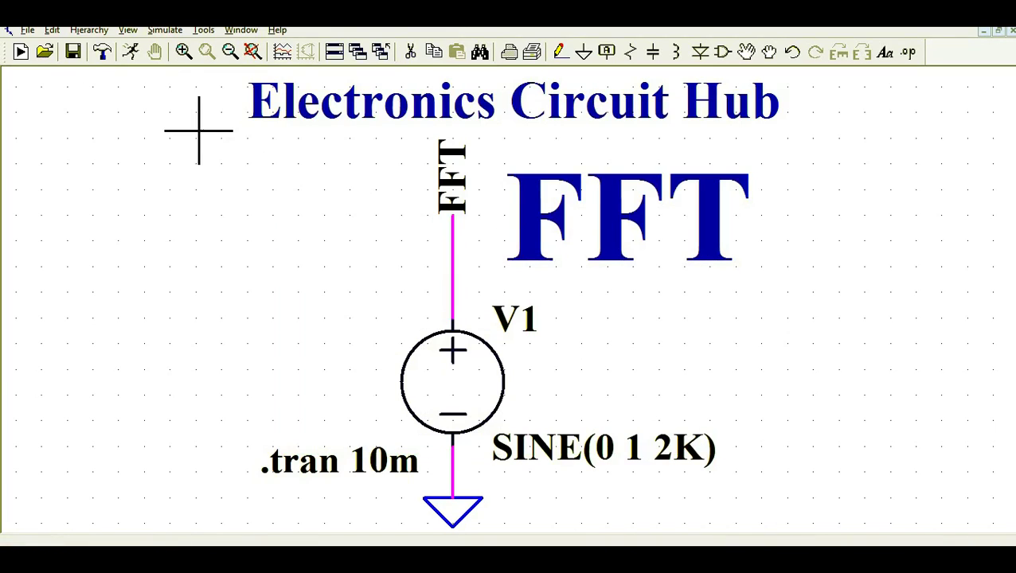
Run the transient simulation and plot the voltage at the FFT node
left_click(131, 51)
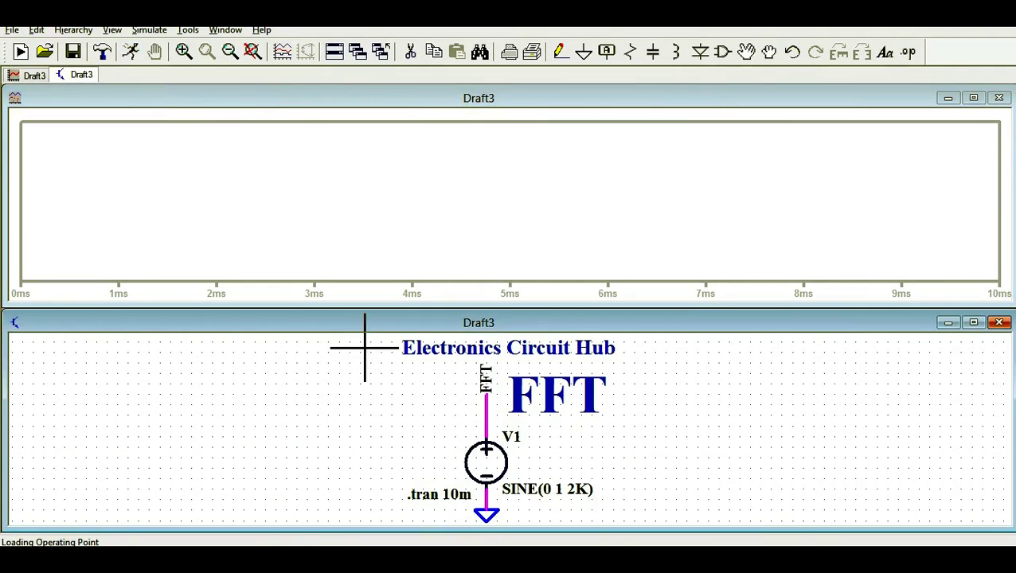
left_click(491, 409)
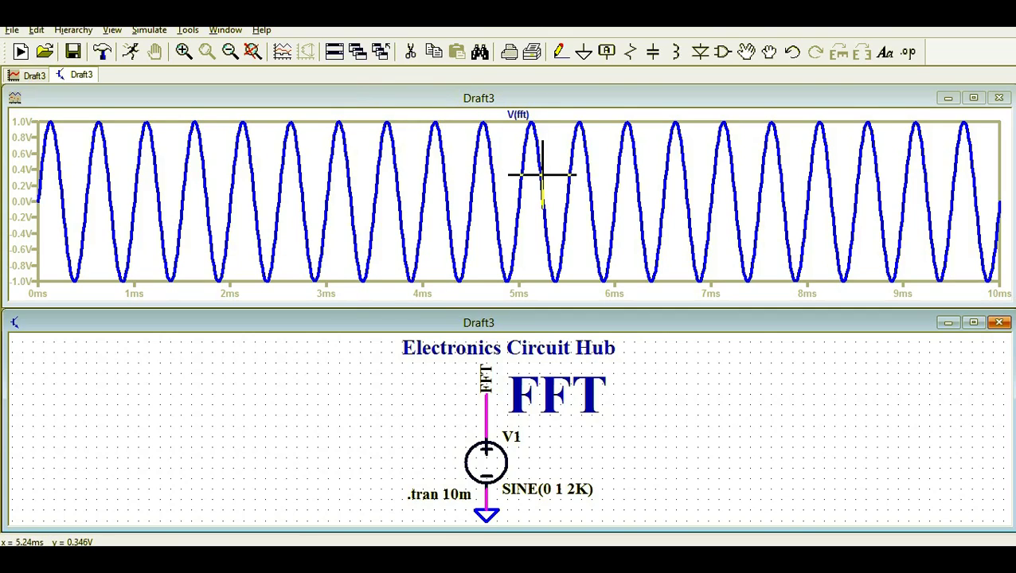
Generate an FFT of the V(fft) waveform over the full extent of simulation data with the default settings
right_click(483, 168)
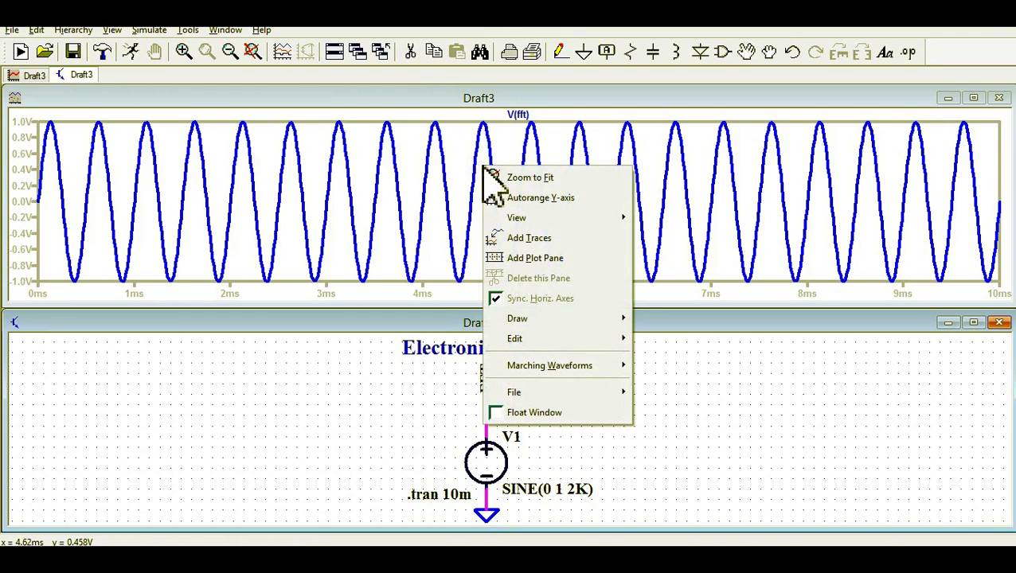
mouse_move(510, 216)
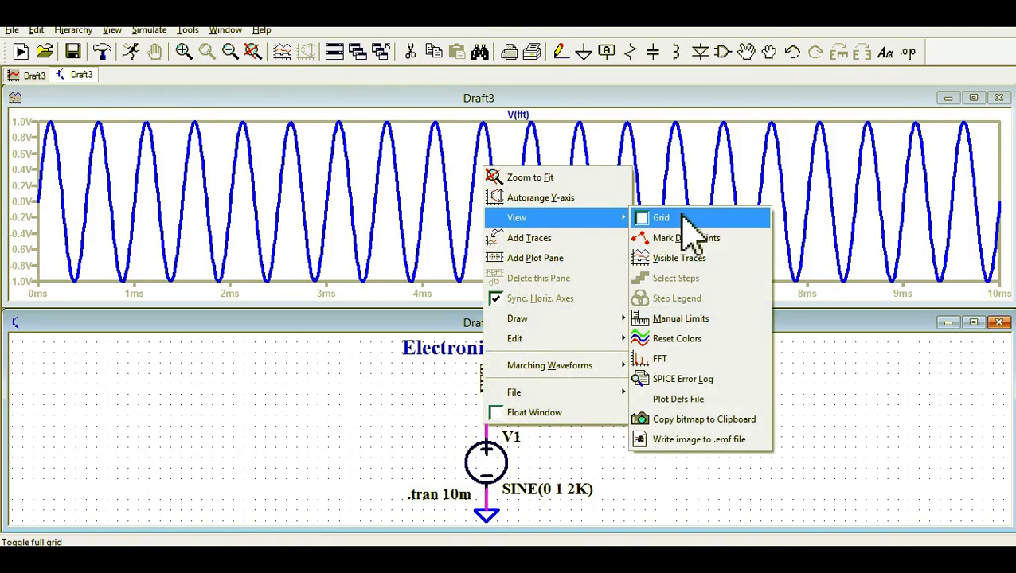
left_click(669, 362)
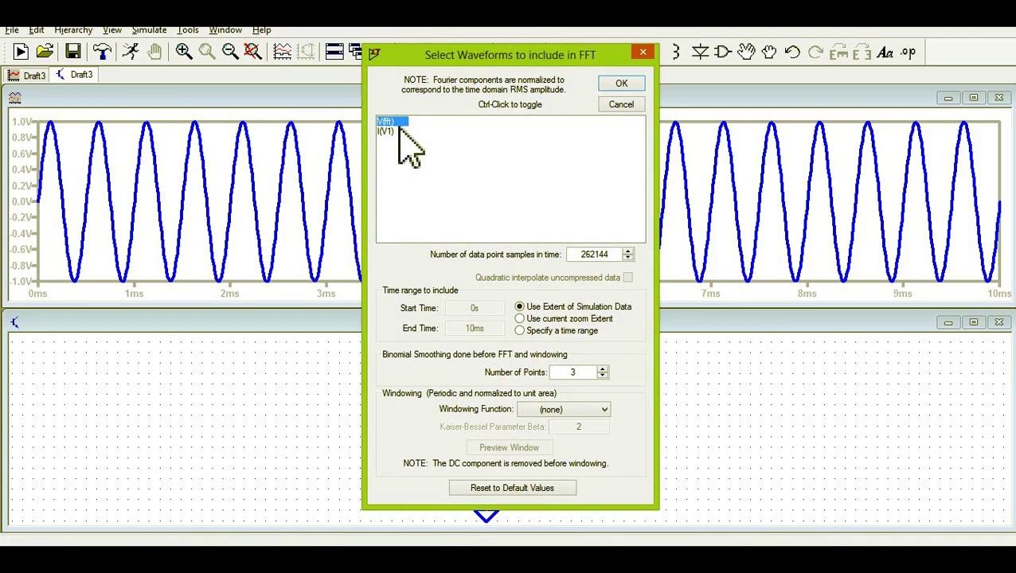
left_click(620, 84)
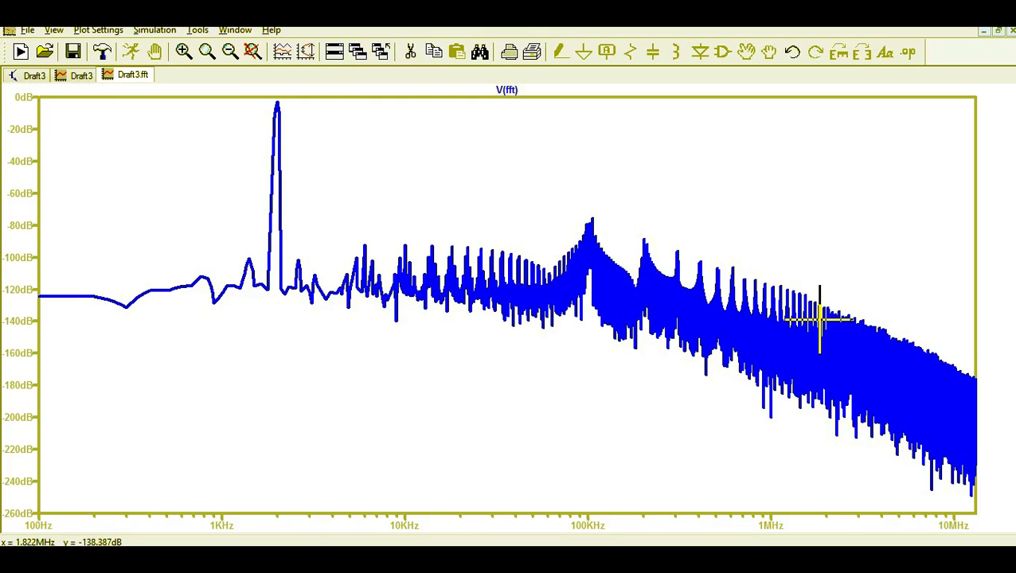
Compare the time-domain V(fft) waveform with its FFT spectrum and return to the schematic
left_click(62, 76)
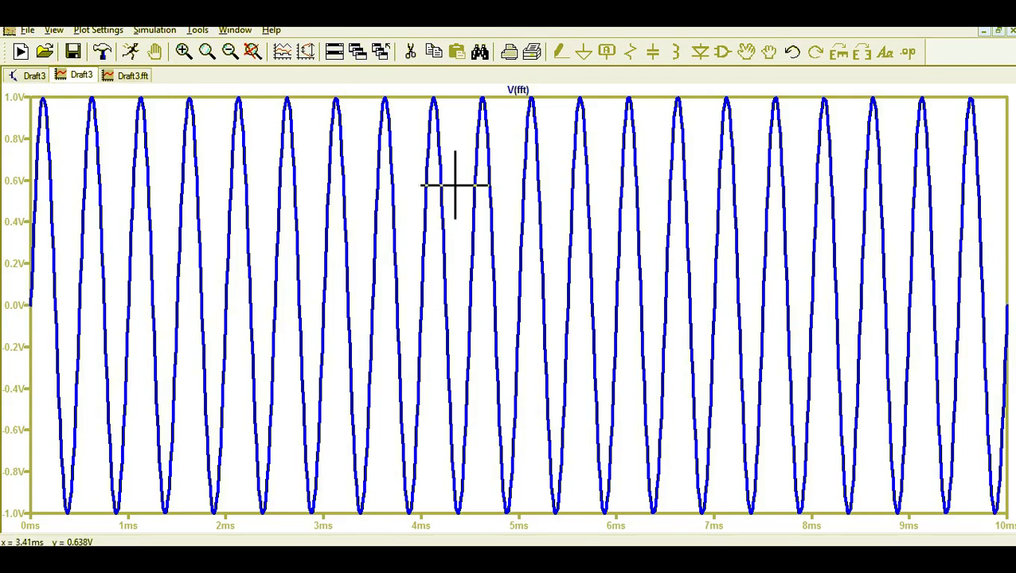
left_click(132, 76)
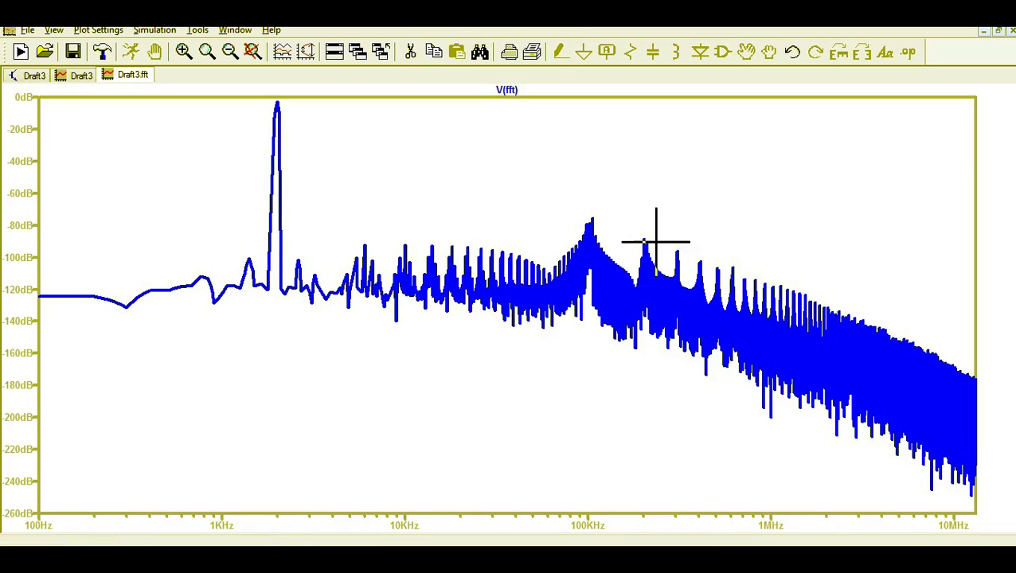
left_click(32, 75)
scroll(406, 202, "up", 2)
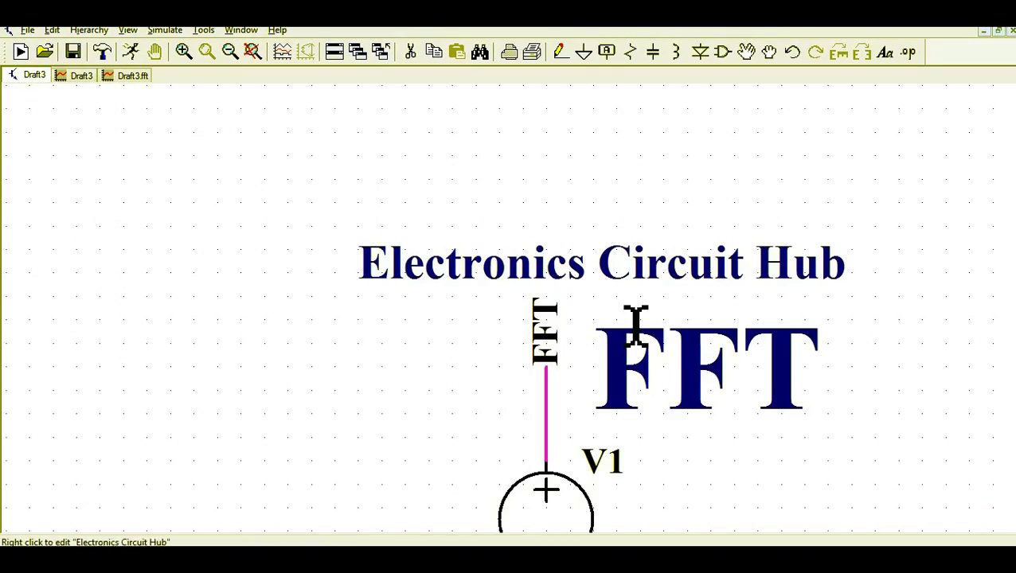
left_click_drag(667, 302, 558, 177)
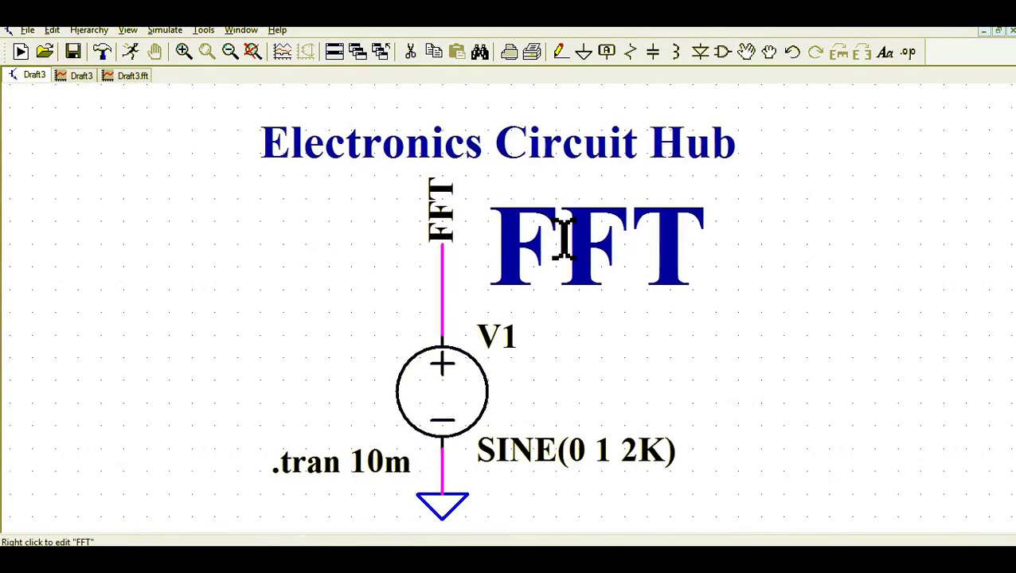
Search the LTspice help for ".option" and open the topic on setting simulator options
left_click(277, 30)
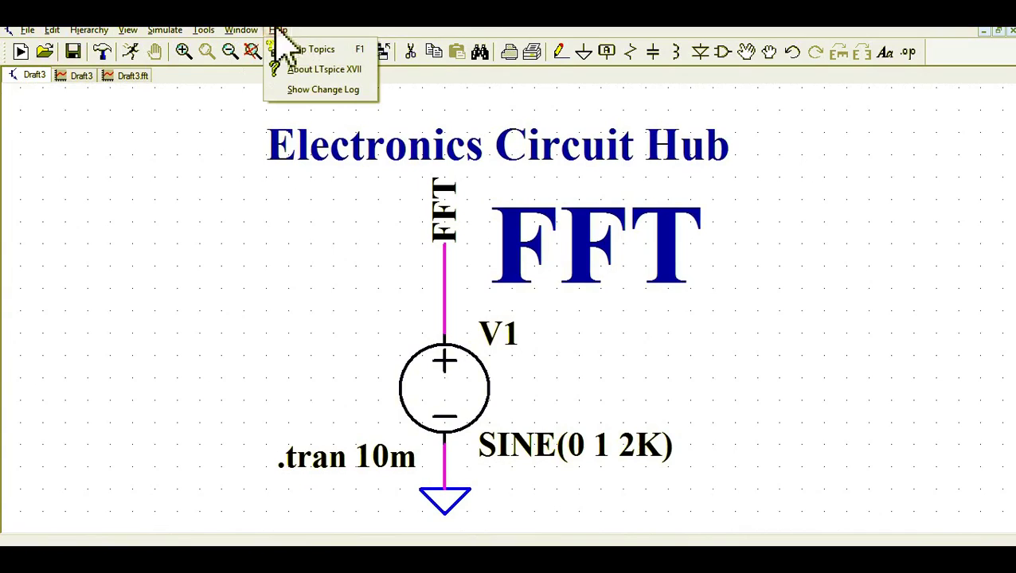
left_click(320, 49)
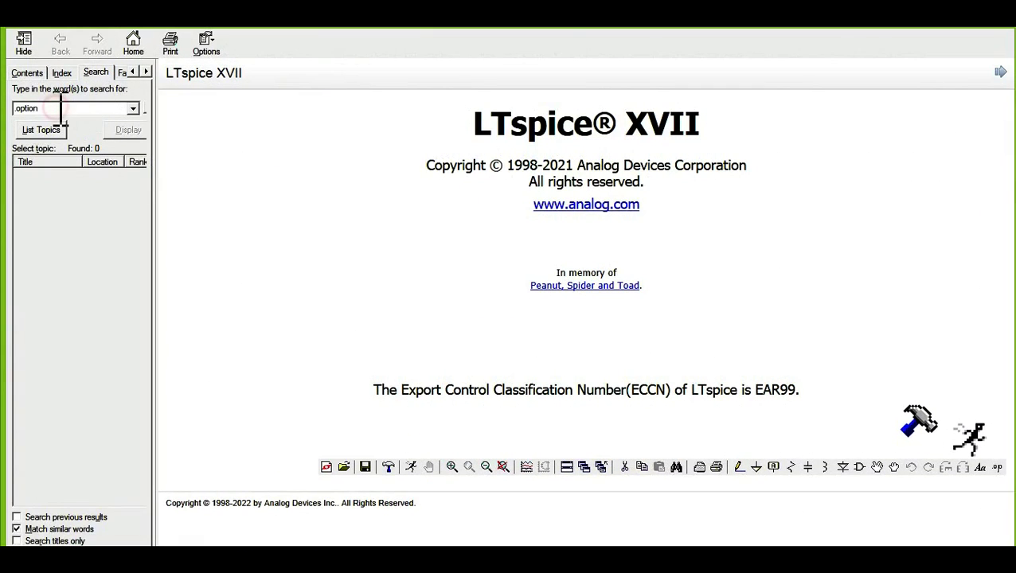
double_click(61, 108)
left_click(61, 127)
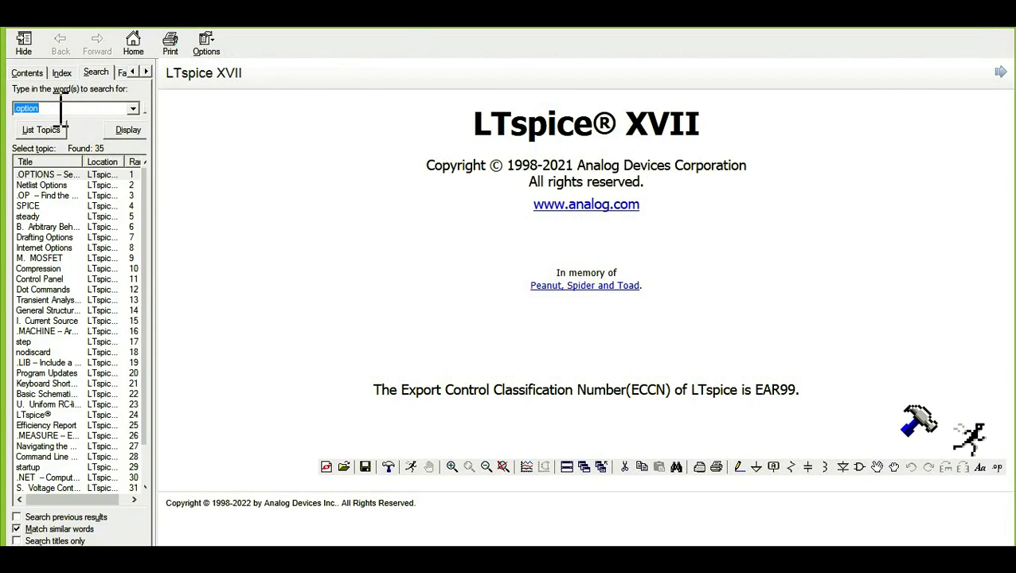
double_click(35, 175)
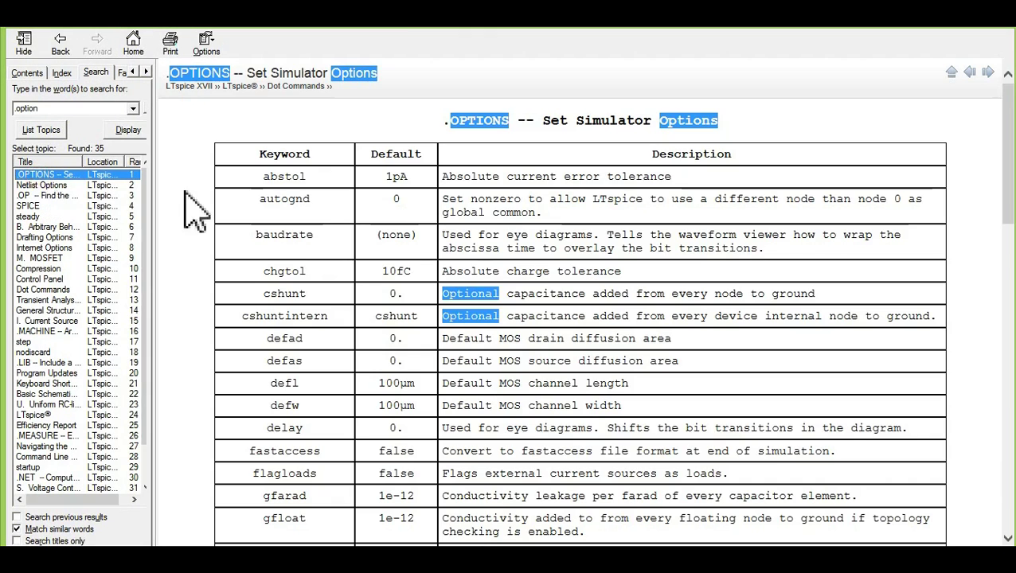
Find the numdgt keyword in the simulator options table and read its description
scroll(395, 398, "down", 1)
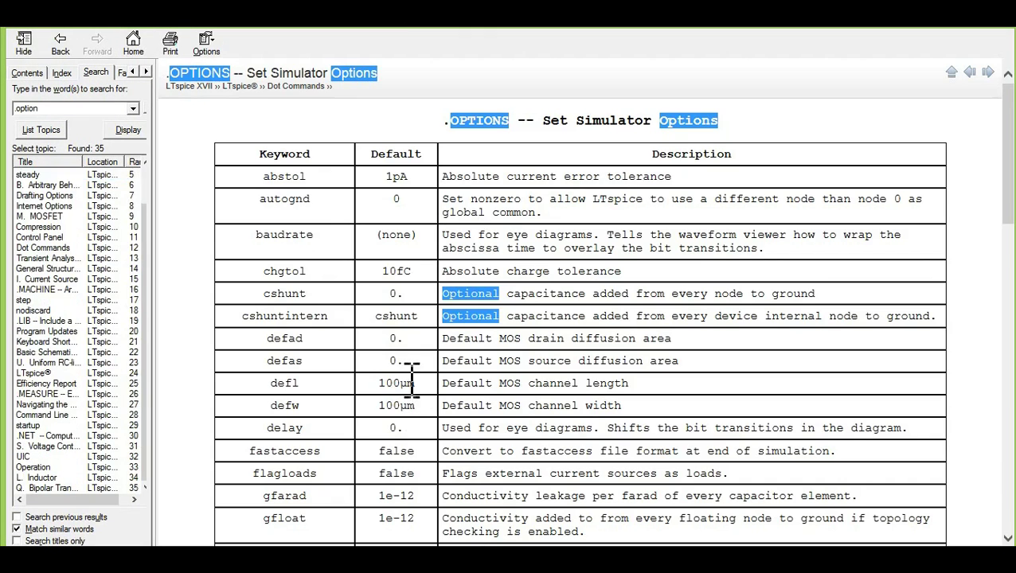
scroll(535, 348, "down", 5)
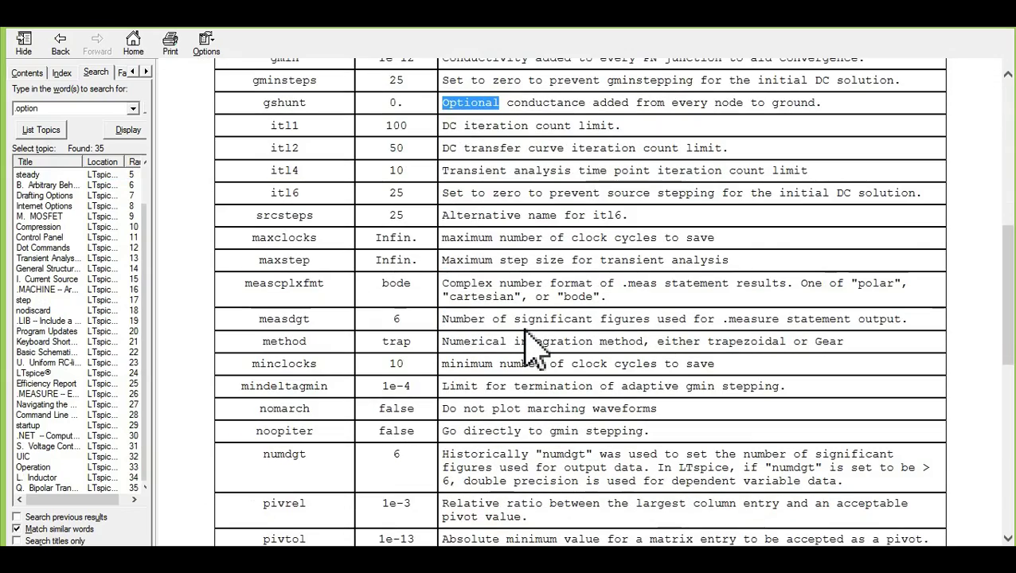
scroll(535, 348, "down", 2)
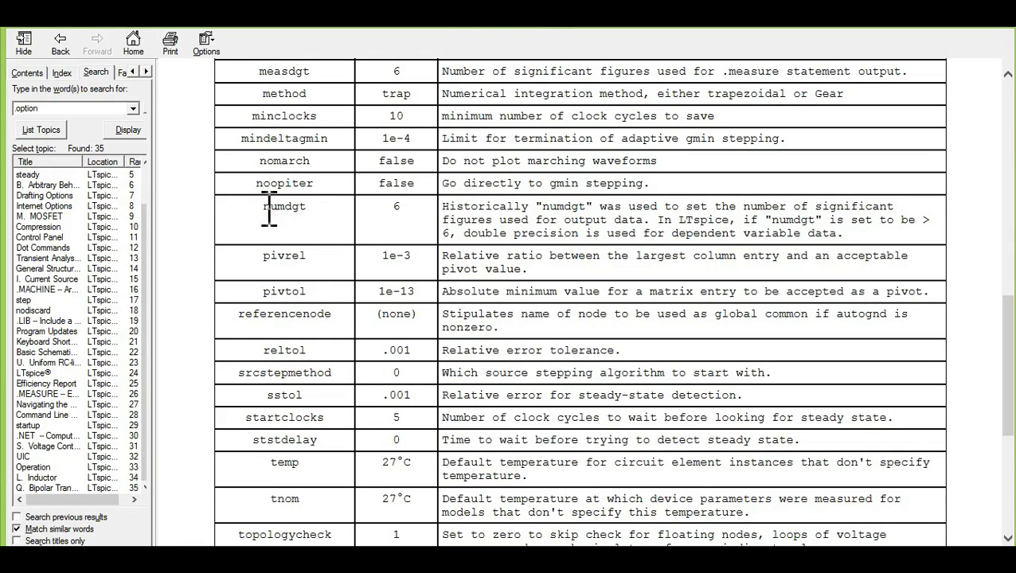
left_click_drag(269, 209, 310, 205)
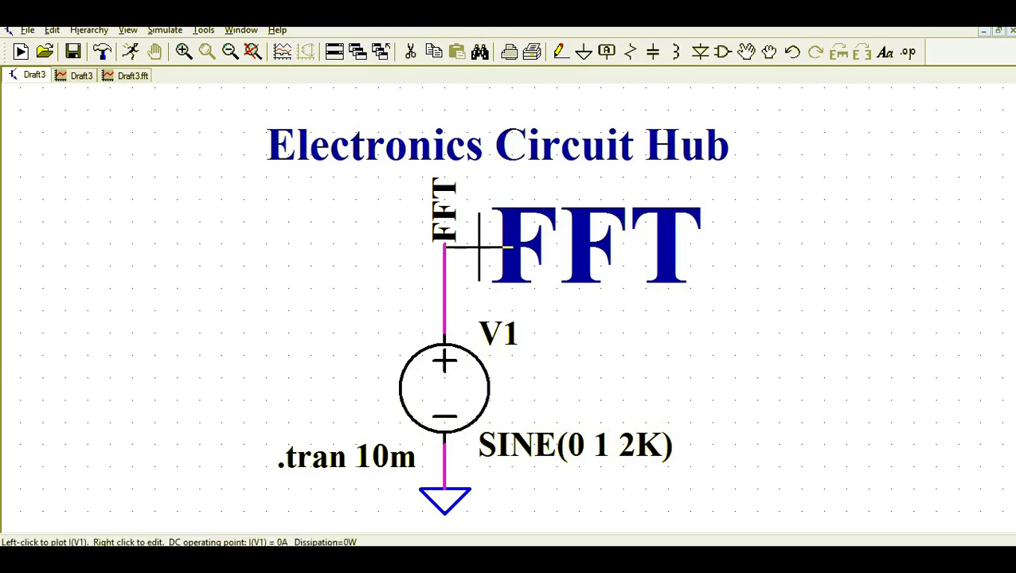
Add the SPICE directive ".option numdgt = 7" to the schematic beside voltage source V1
left_click(909, 52)
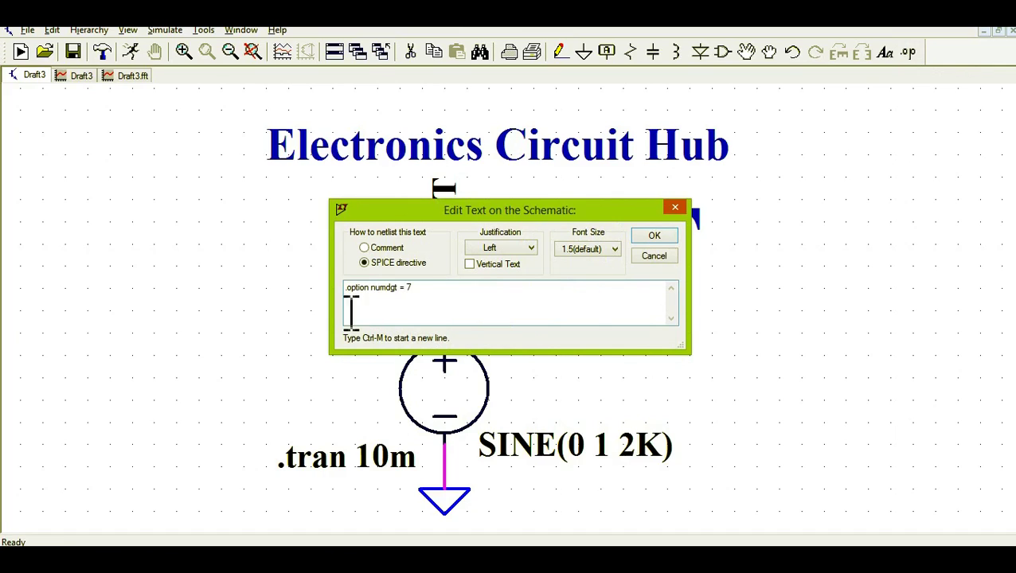
left_click(642, 235)
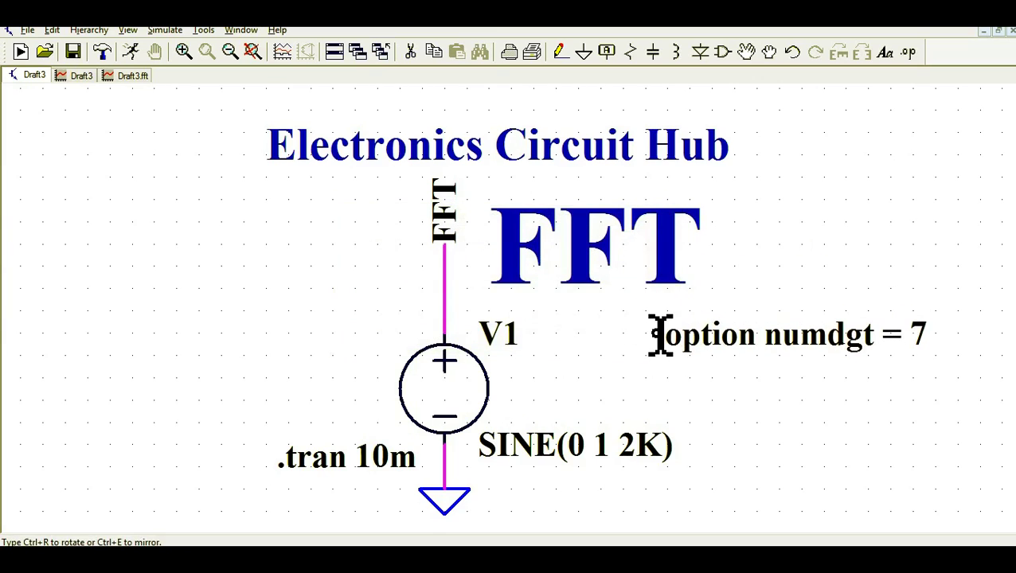
left_click(660, 335)
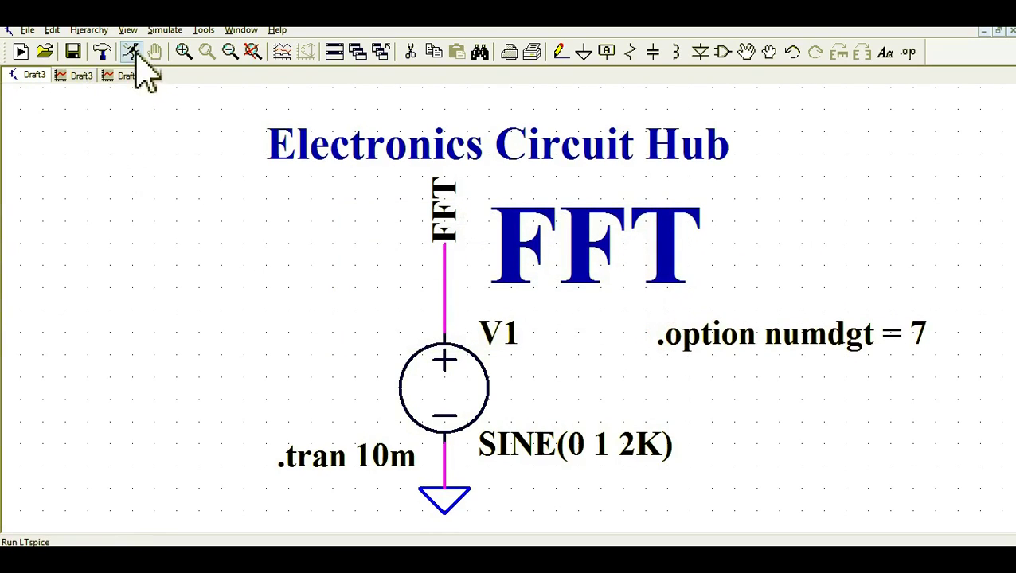
Rerun the transient simulation with the new directive and plot the FFT node voltage
left_click(132, 52)
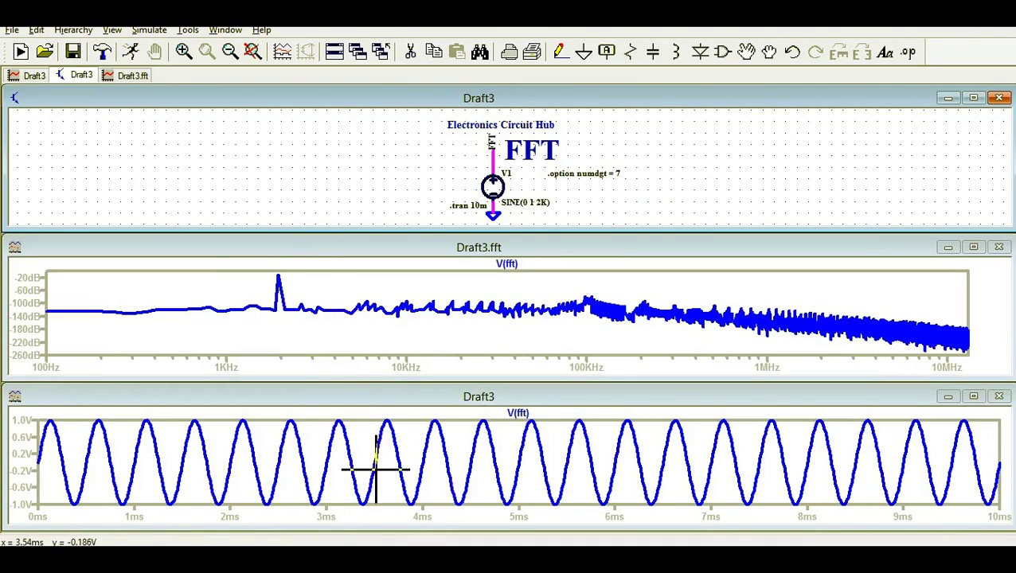
left_click(491, 145)
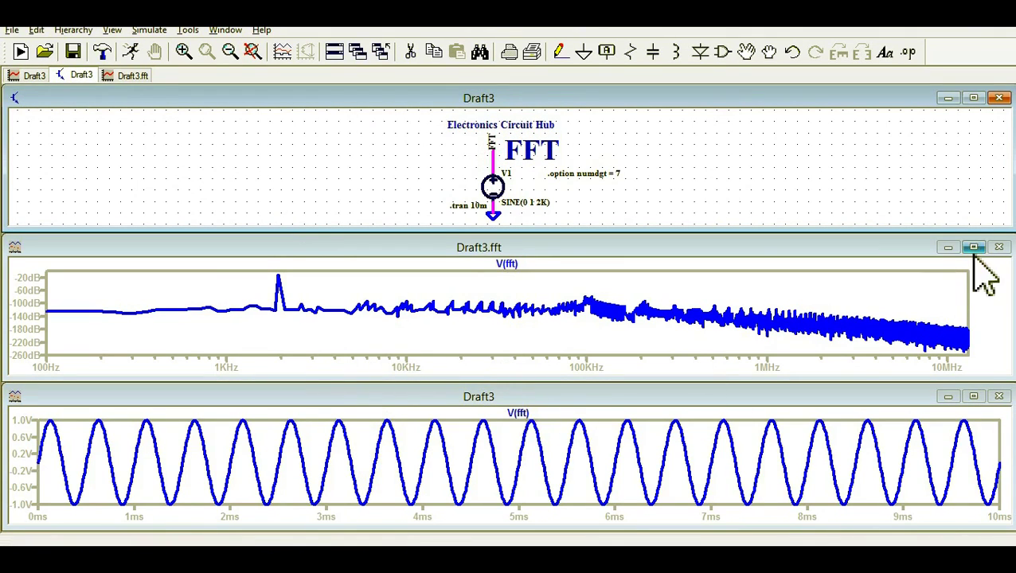
Close the old FFT plot and generate a new FFT of V(fft) from the maximized waveform window
left_click(999, 246)
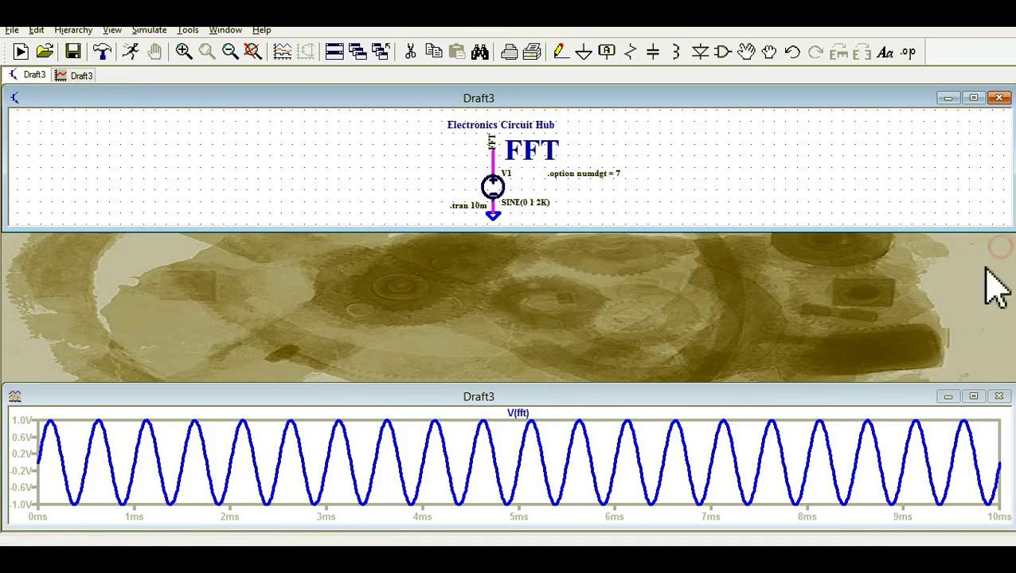
left_click(973, 395)
right_click(435, 185)
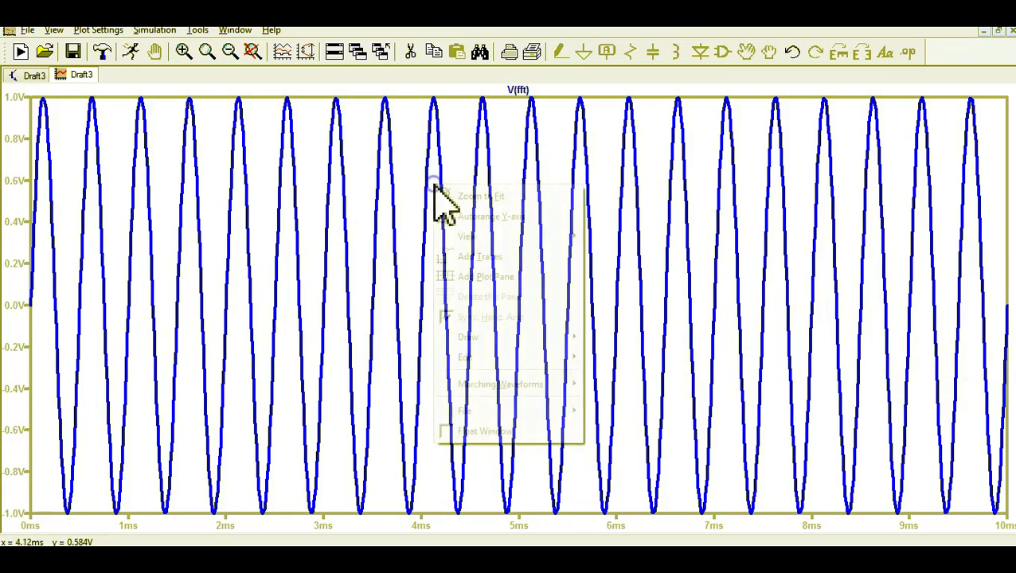
mouse_move(526, 236)
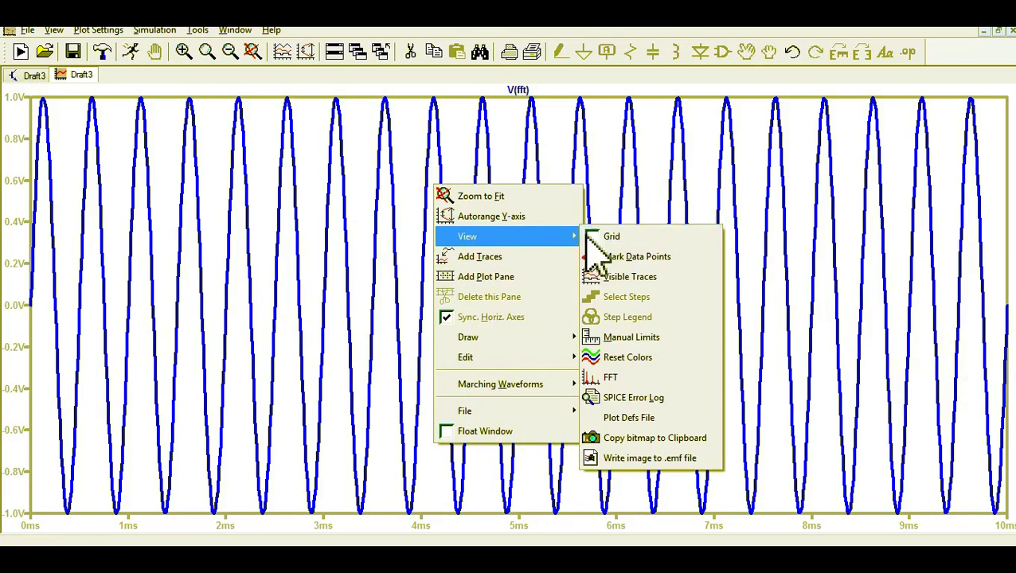
left_click(615, 380)
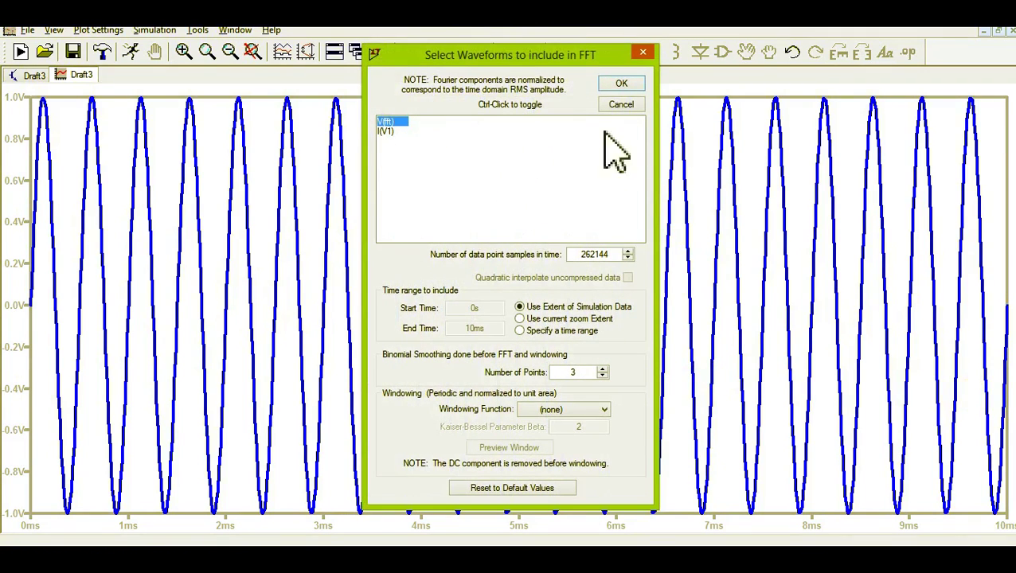
left_click(616, 85)
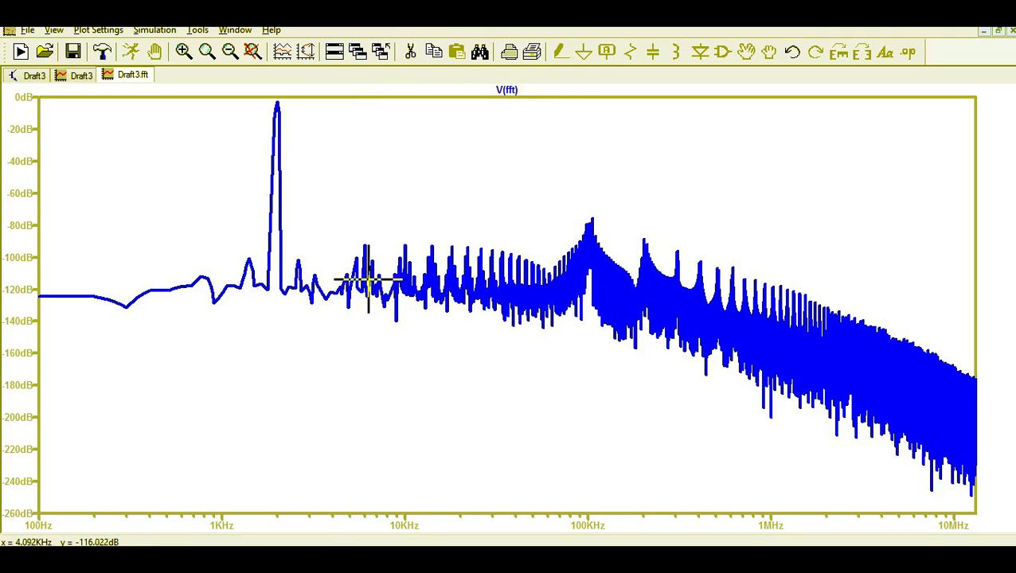
Look up the plotwinsize option in the help table and add the SPICE directive ".option plotwinsize = 0" below the numdgt directive
left_click(32, 76)
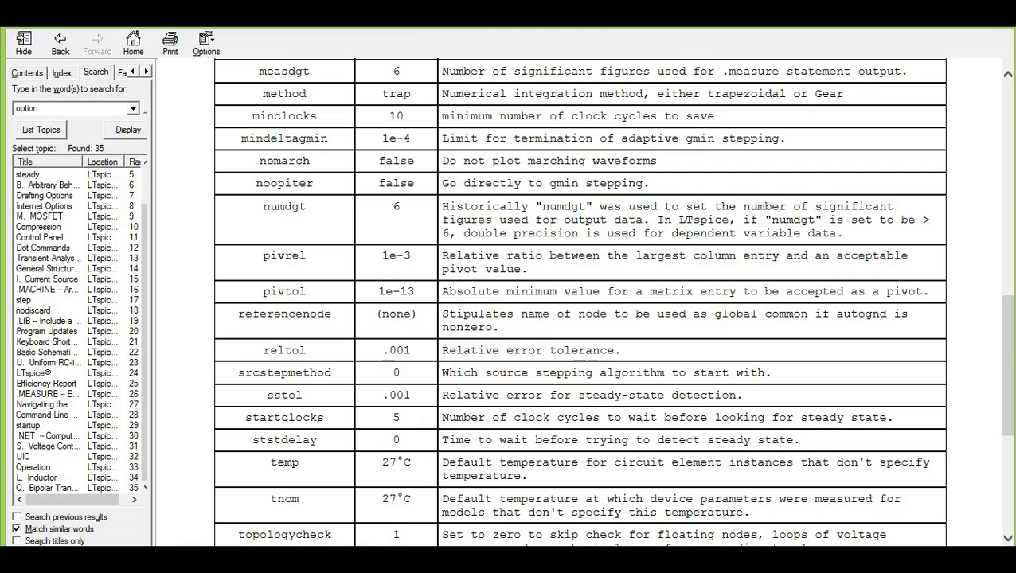
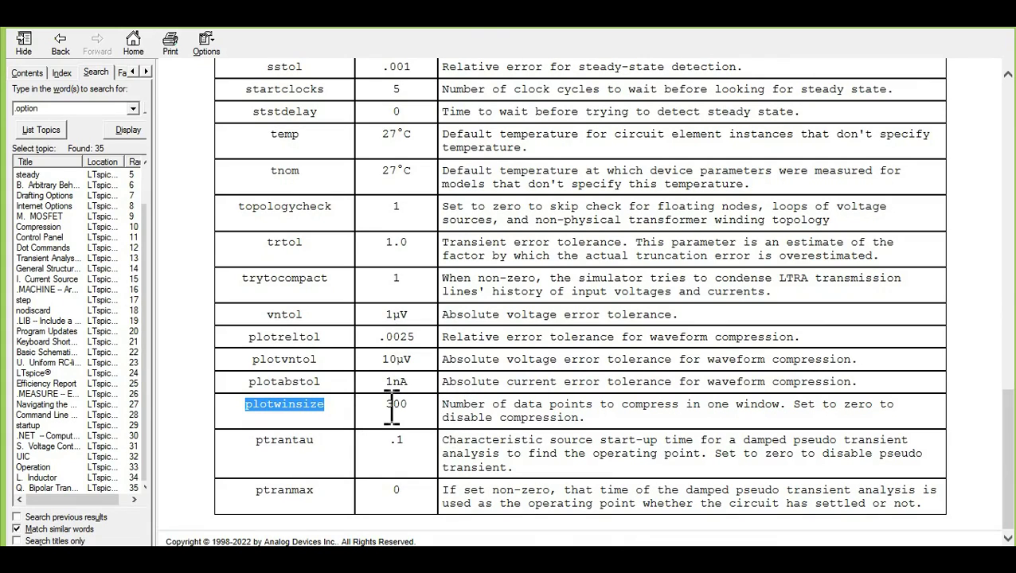
left_click_drag(385, 405, 410, 403)
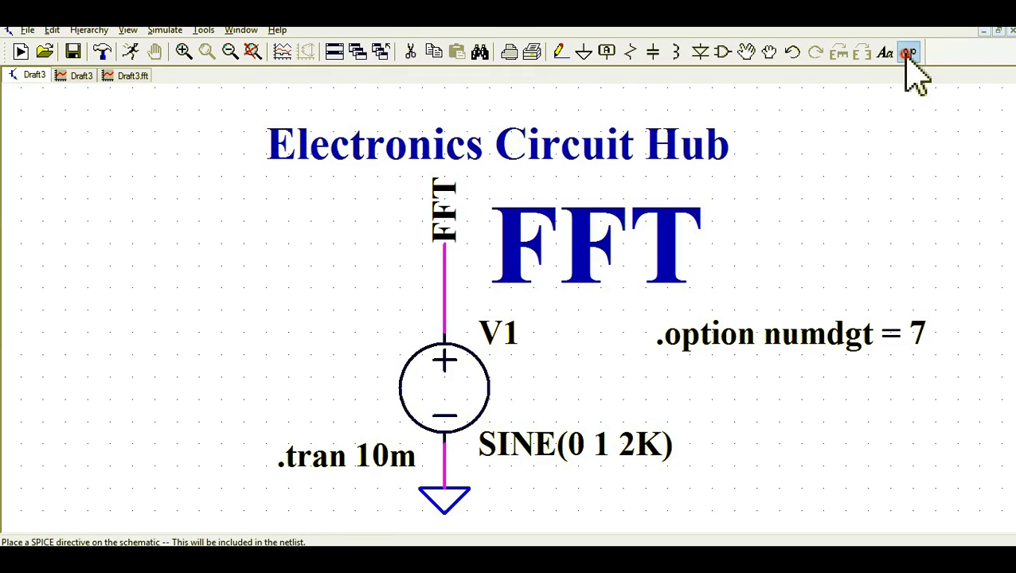
left_click(908, 54)
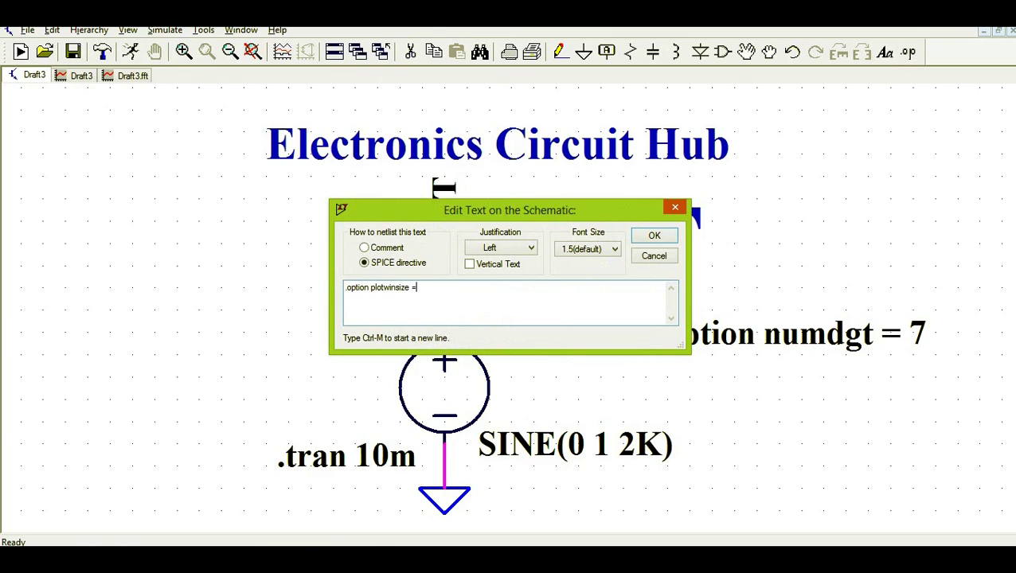
left_click(652, 239)
left_click(657, 367)
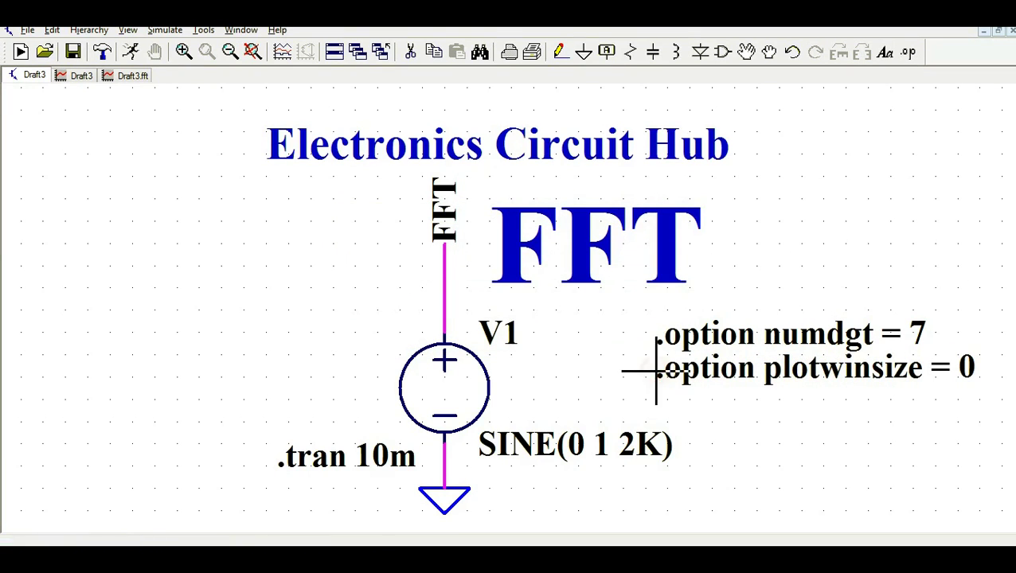
Close the outdated FFT plot and the old transient waveform window, leaving only the schematic open
left_click(135, 75)
right_click(138, 82)
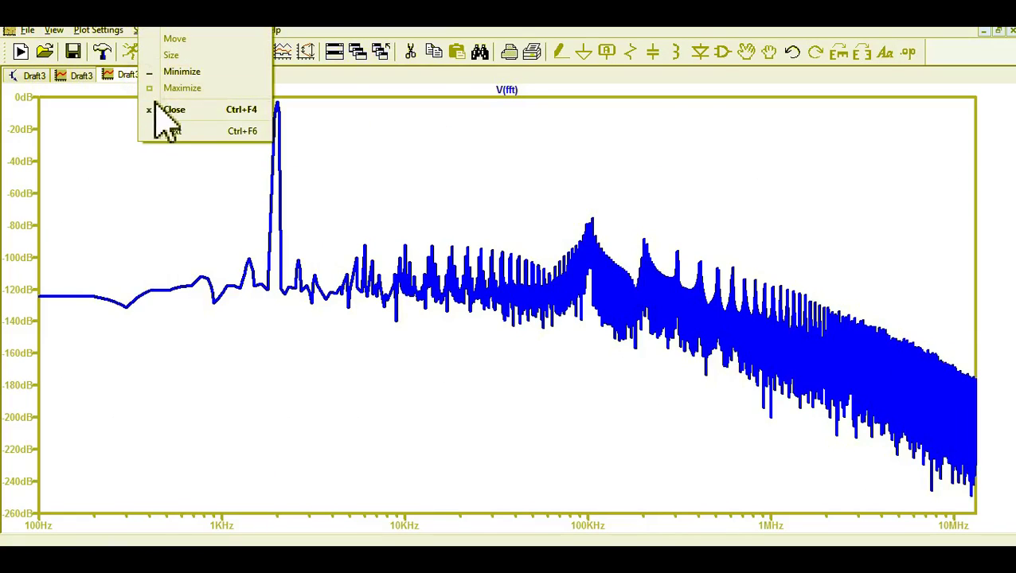
left_click(160, 106)
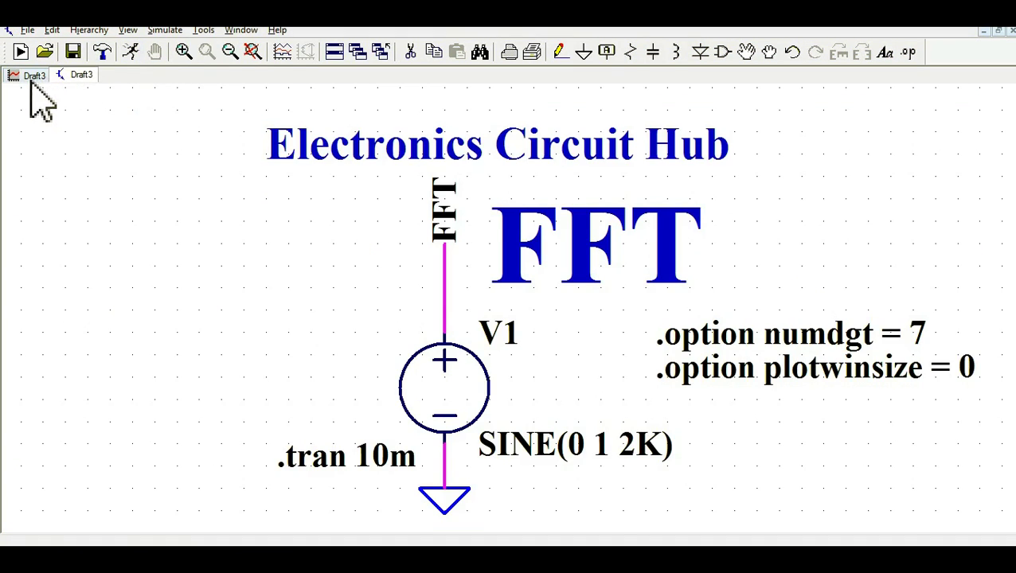
left_click(31, 81)
right_click(30, 82)
left_click(64, 108)
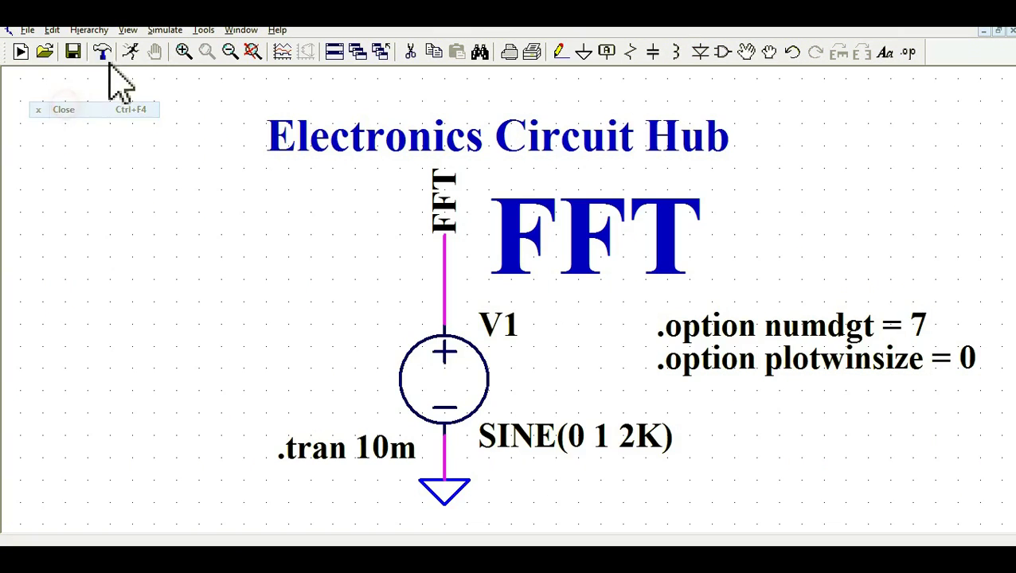
Rerun the transient simulation, plotting the FFT node voltage, and generate an FFT of V(fft) with the default settings
left_click(130, 53)
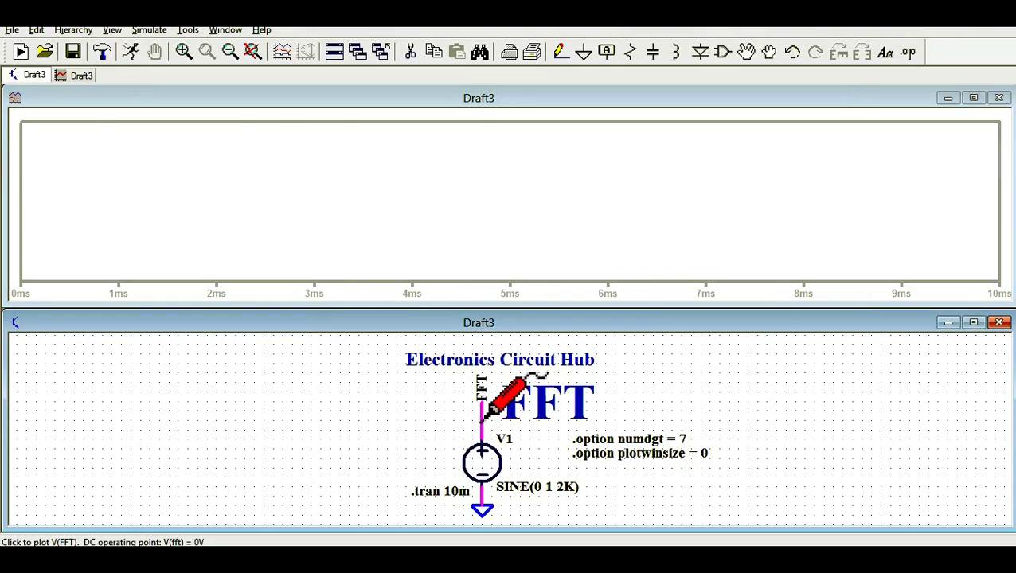
left_click(482, 415)
right_click(490, 149)
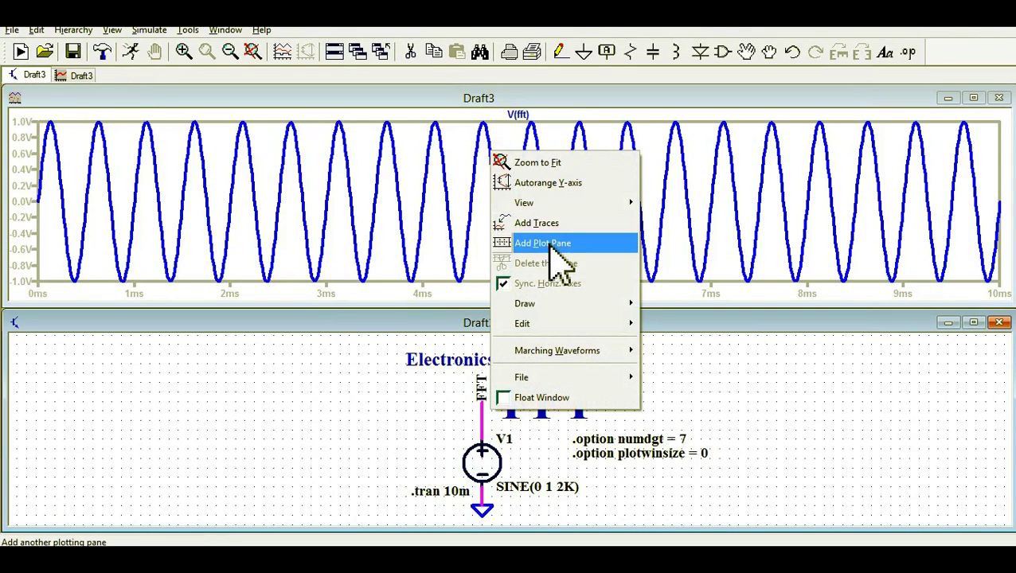
mouse_move(571, 205)
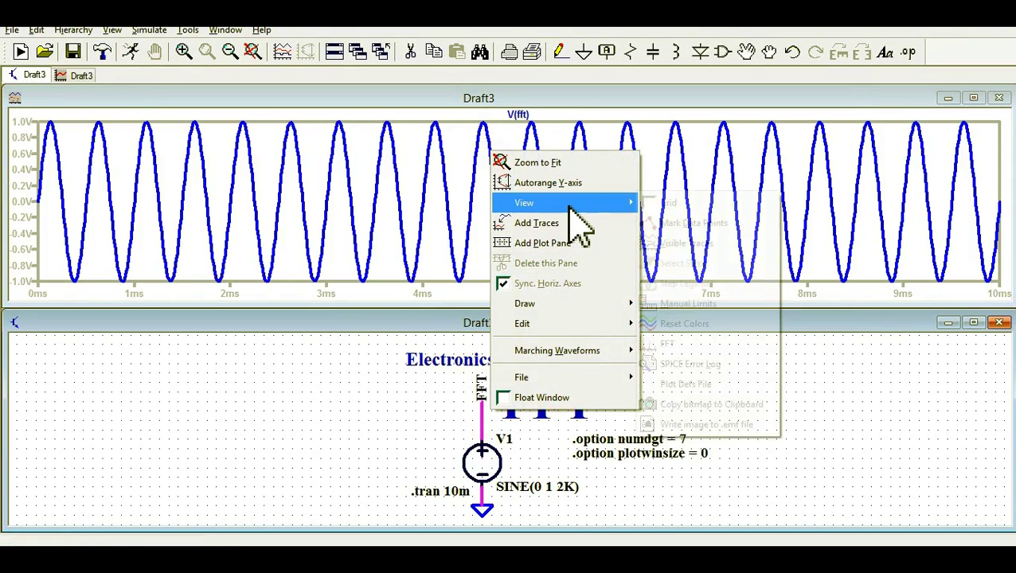
left_click(697, 344)
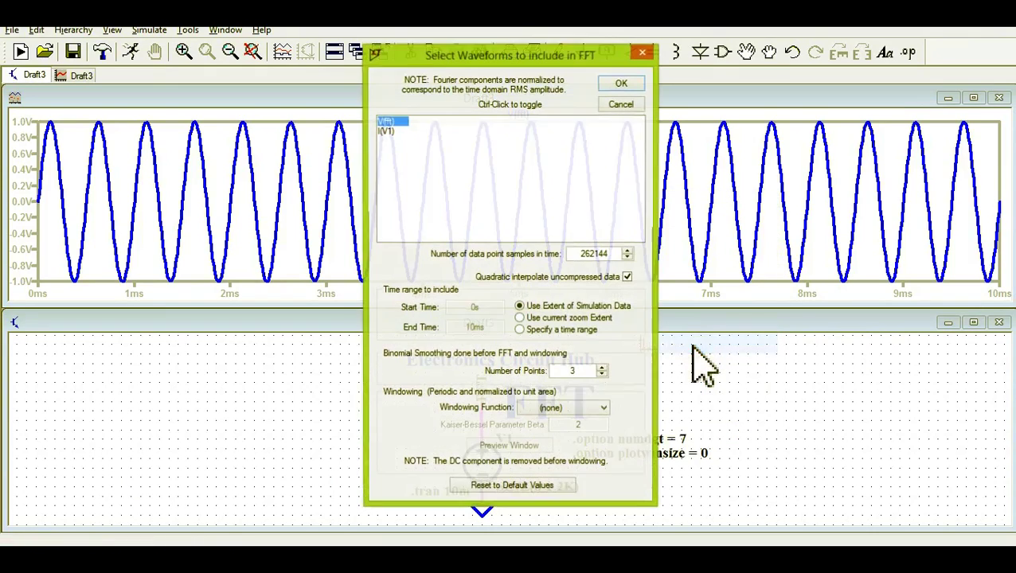
left_click(622, 83)
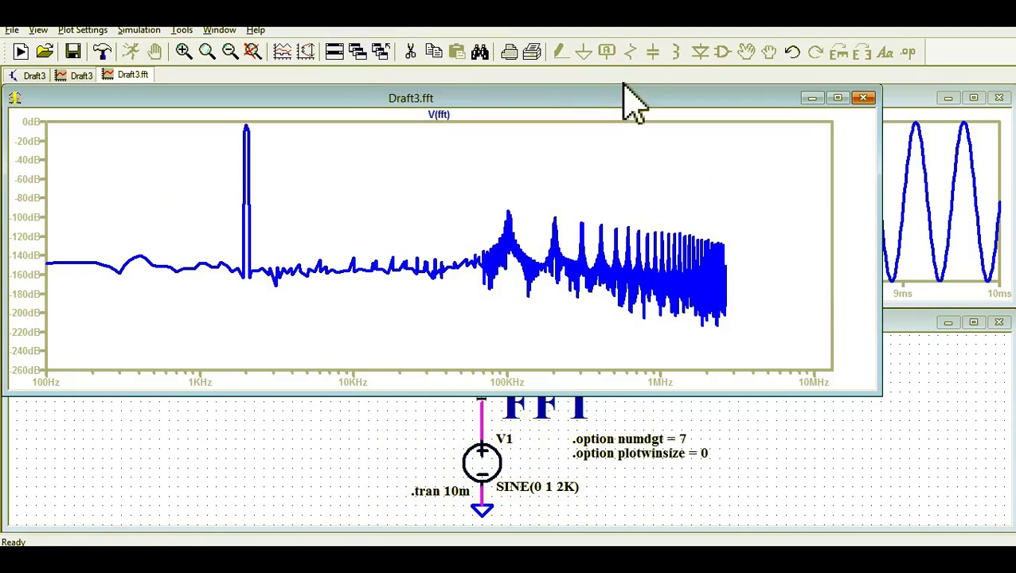
Change the color of the V(fft) trace in the FFT plot to red
right_click(440, 114)
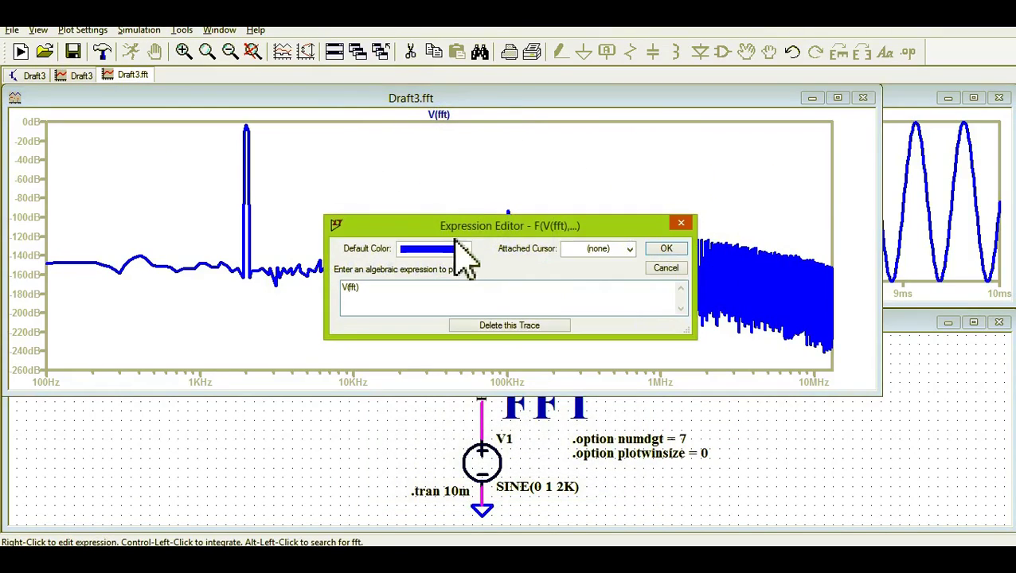
left_click(465, 249)
left_click(433, 301)
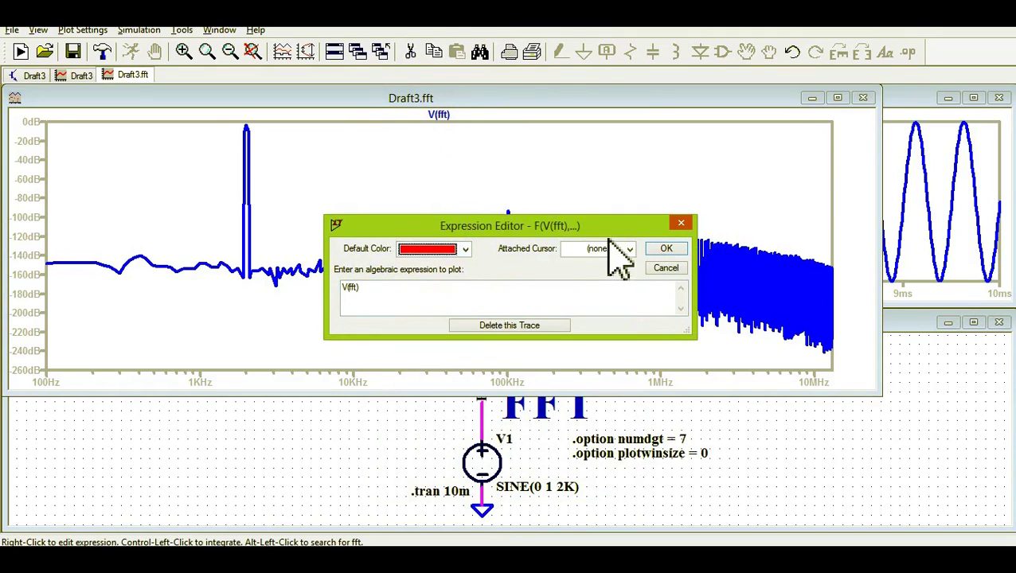
left_click(666, 250)
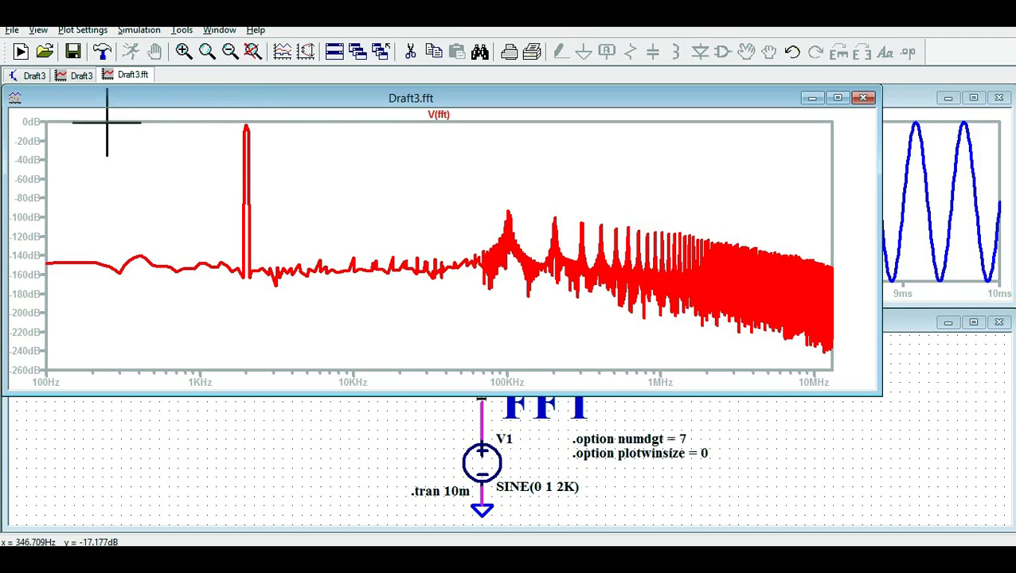
Edit the transient simulation command to start saving data at 0 and use a maximum timestep of 100n
left_click(31, 76)
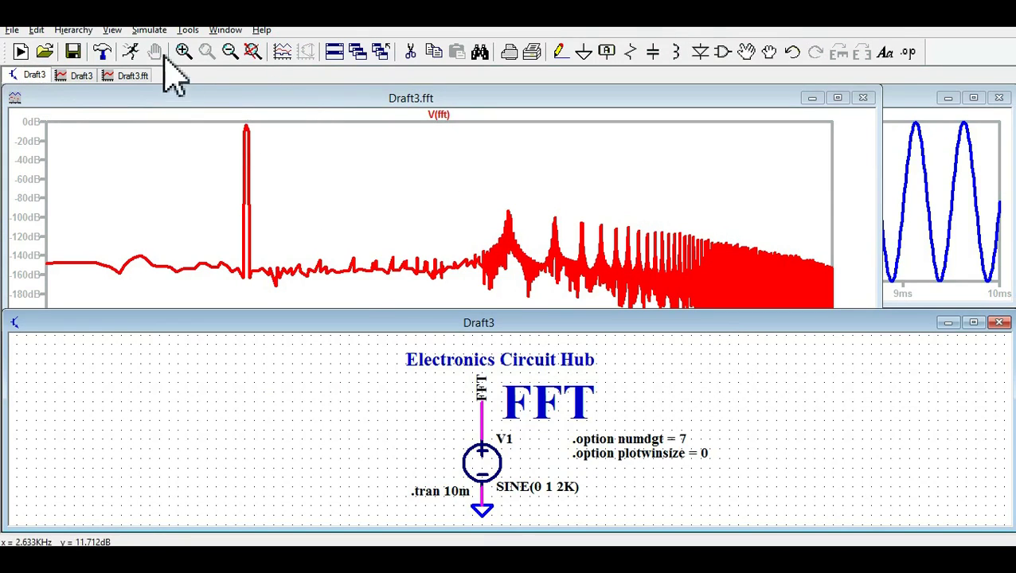
left_click(150, 30)
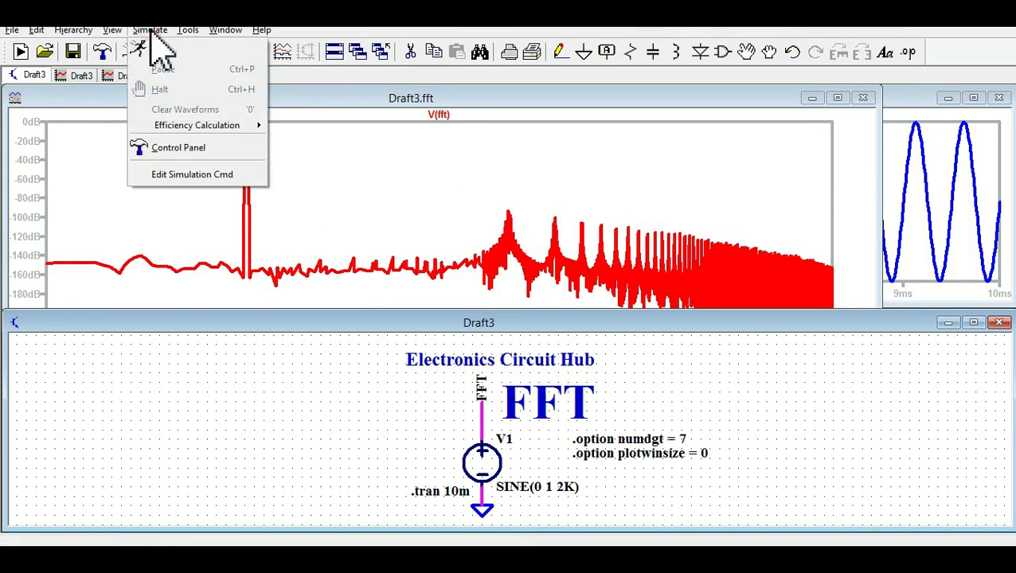
left_click(193, 175)
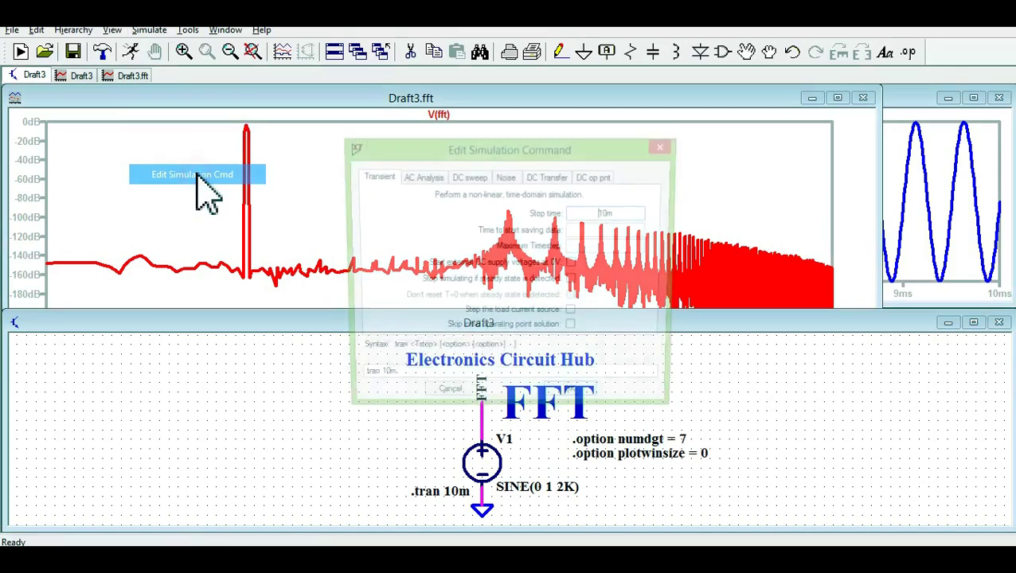
type("0")
left_click(612, 249)
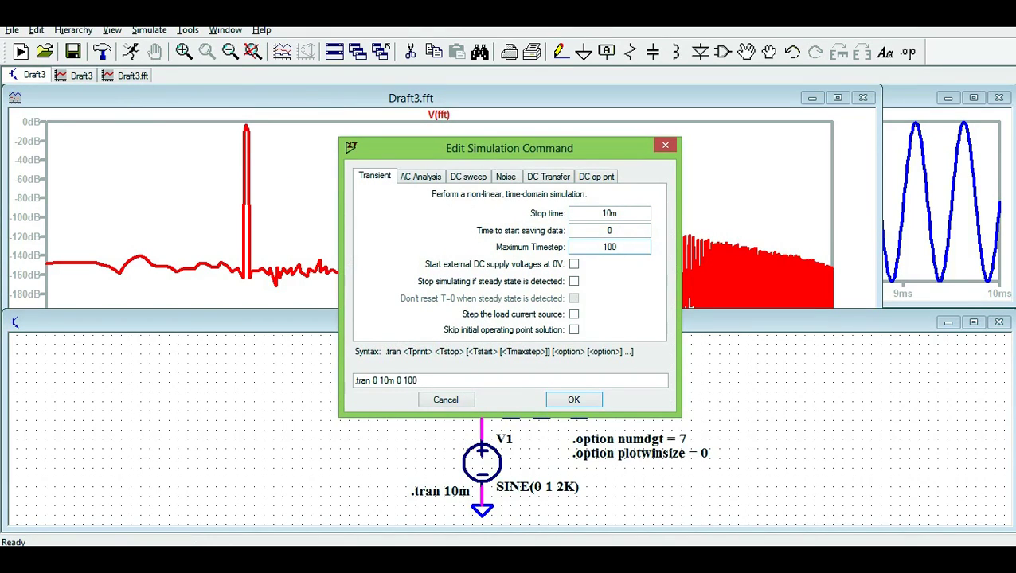
left_click(576, 399)
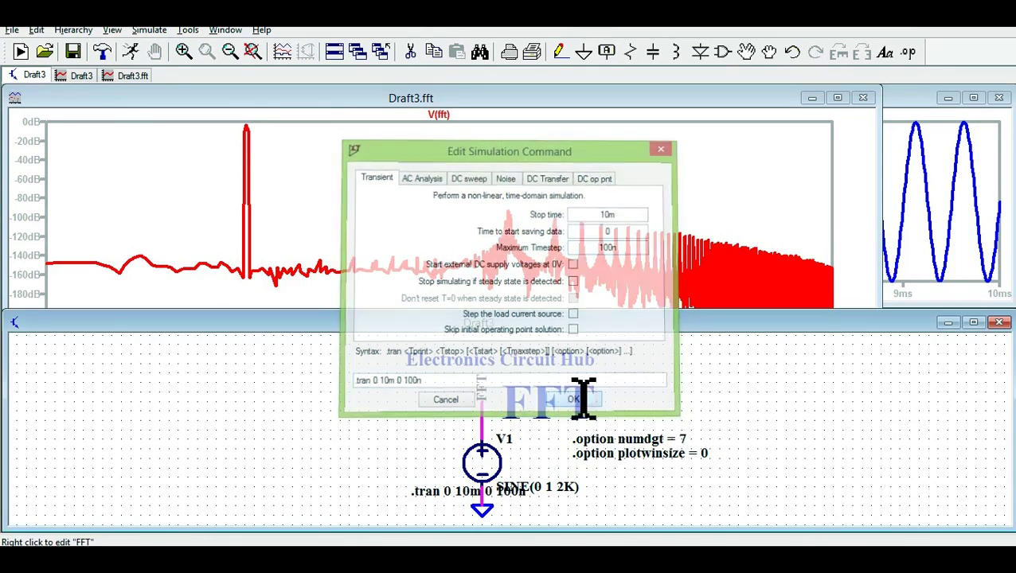
Close the red FFT plot and the previous waveform window, and show the schematic at full size
left_click(862, 97)
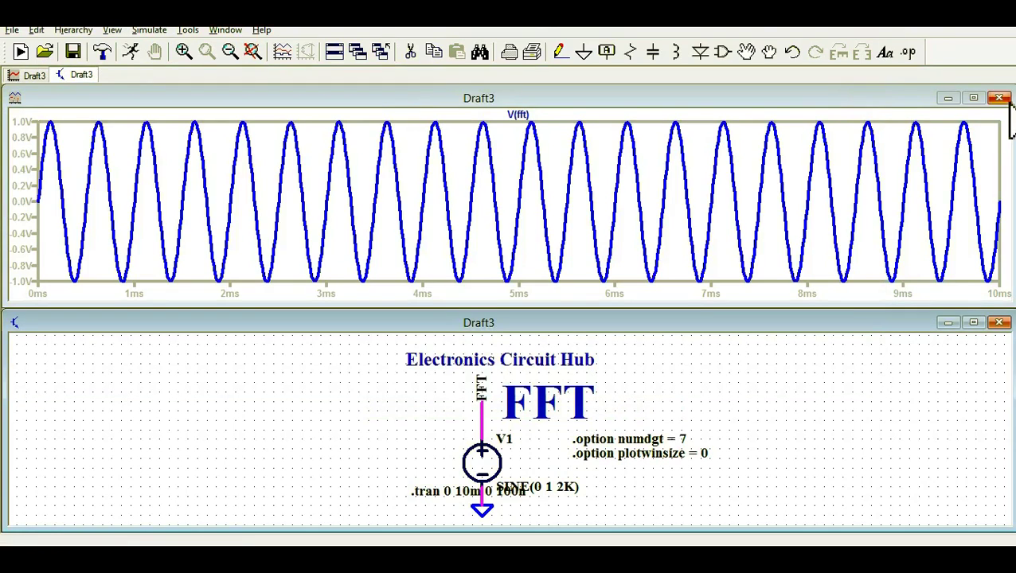
left_click(999, 97)
left_click(972, 306)
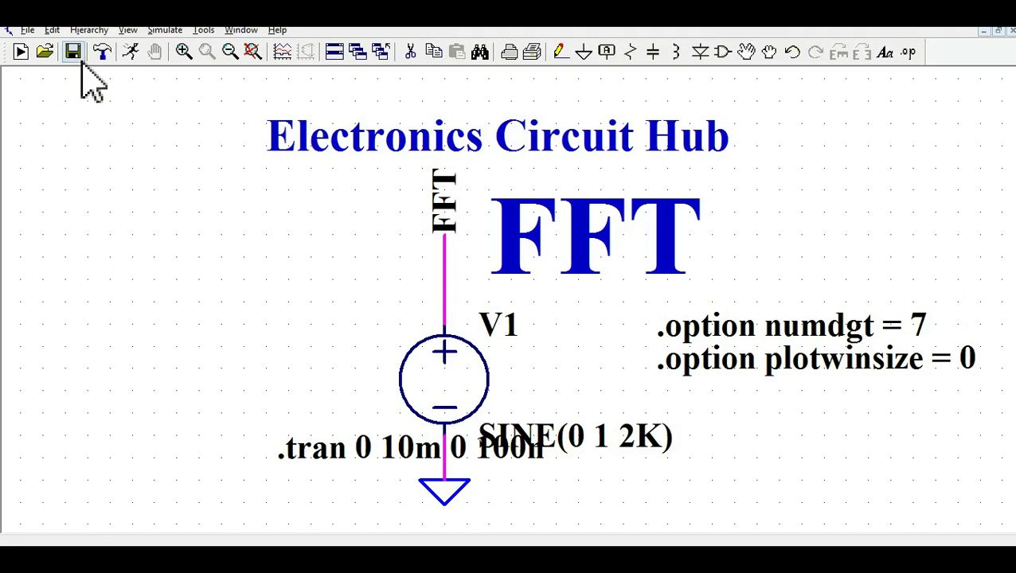
Run the simulation with the 100n maximum timestep, plot the FFT node voltage, and generate its FFT with default settings
left_click(133, 54)
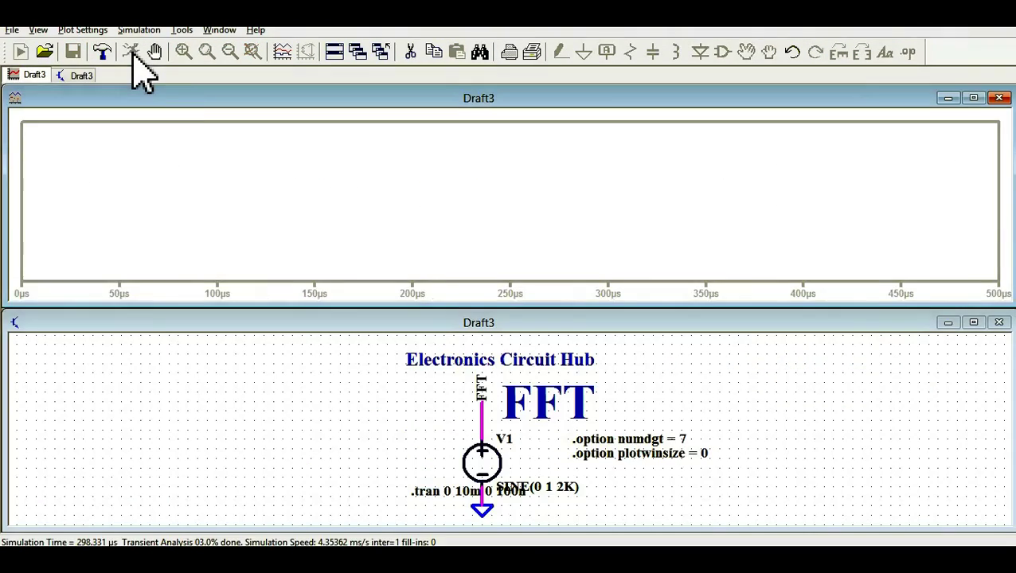
left_click(483, 414)
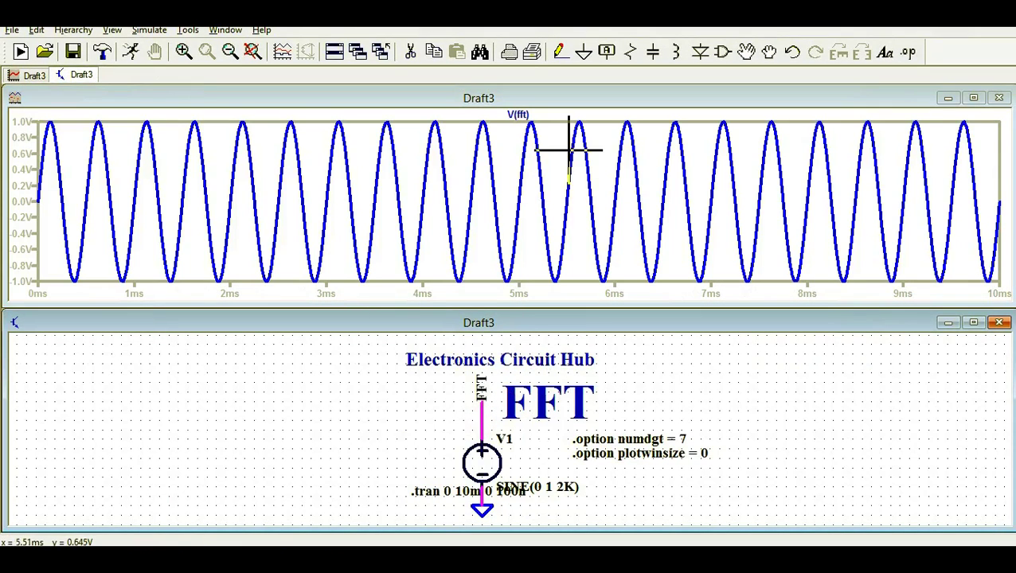
right_click(543, 156)
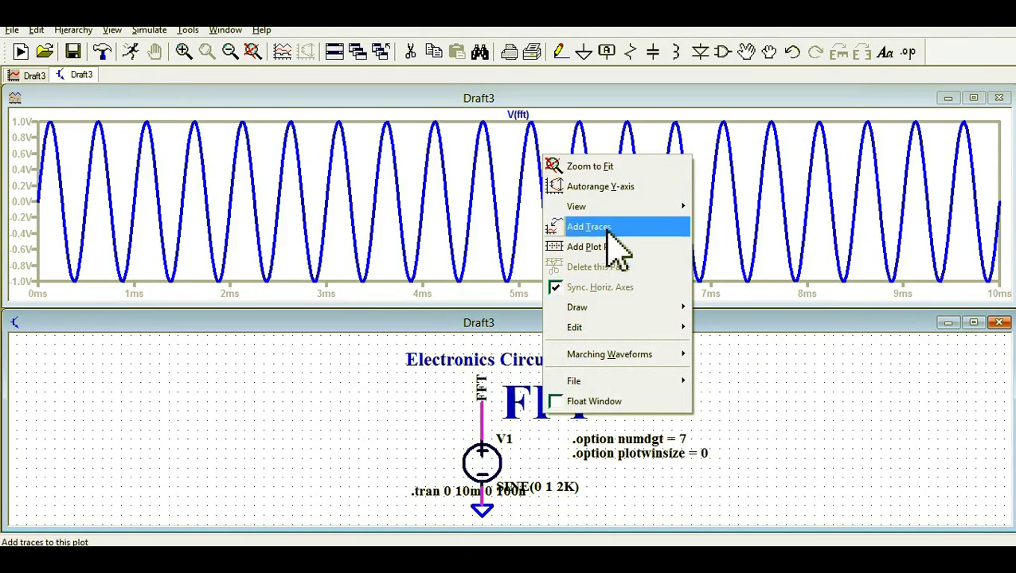
mouse_move(613, 208)
left_click(736, 350)
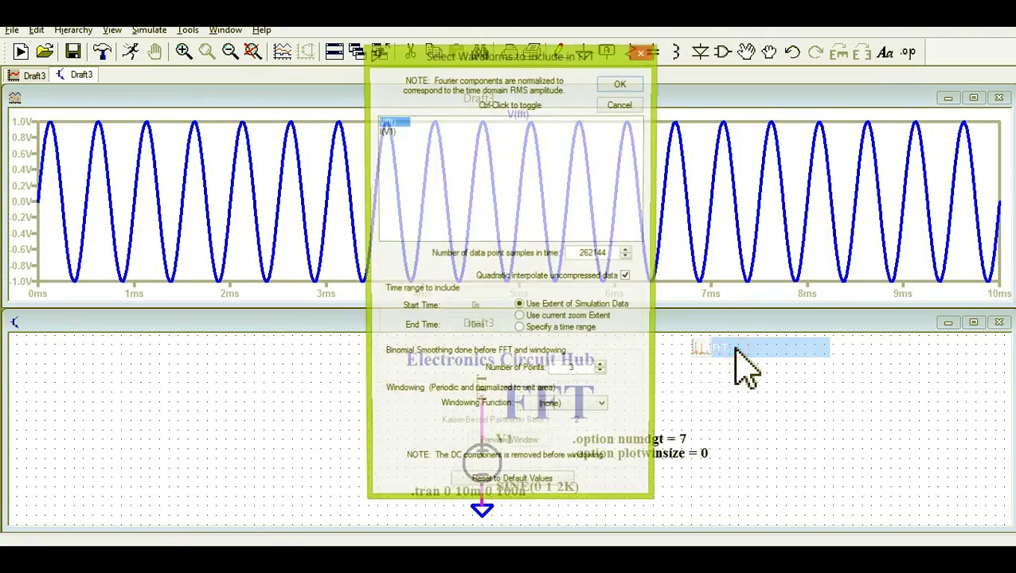
left_click(621, 83)
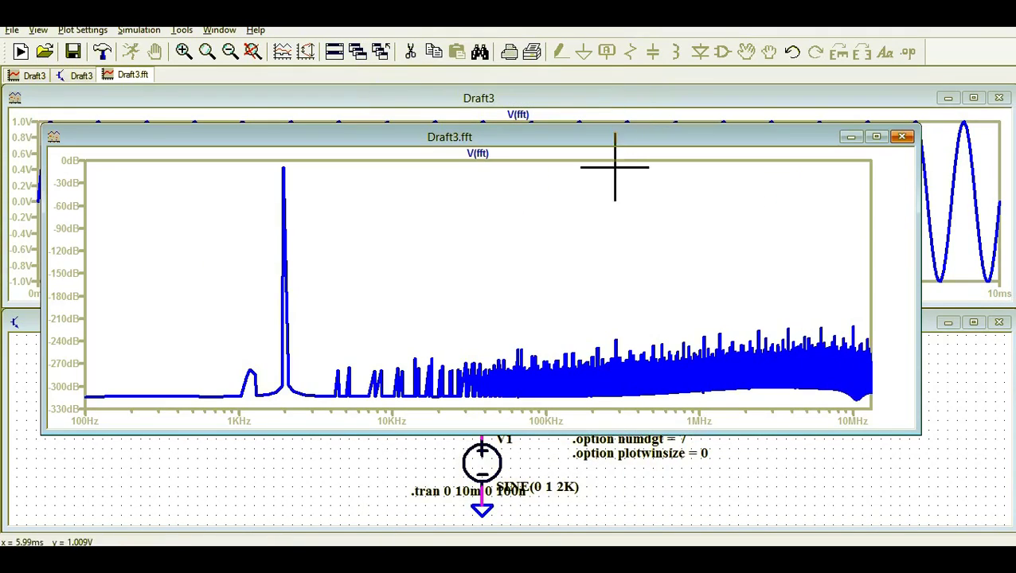
Change the color of the V(fft) trace in the new FFT plot to magenta
right_click(482, 153)
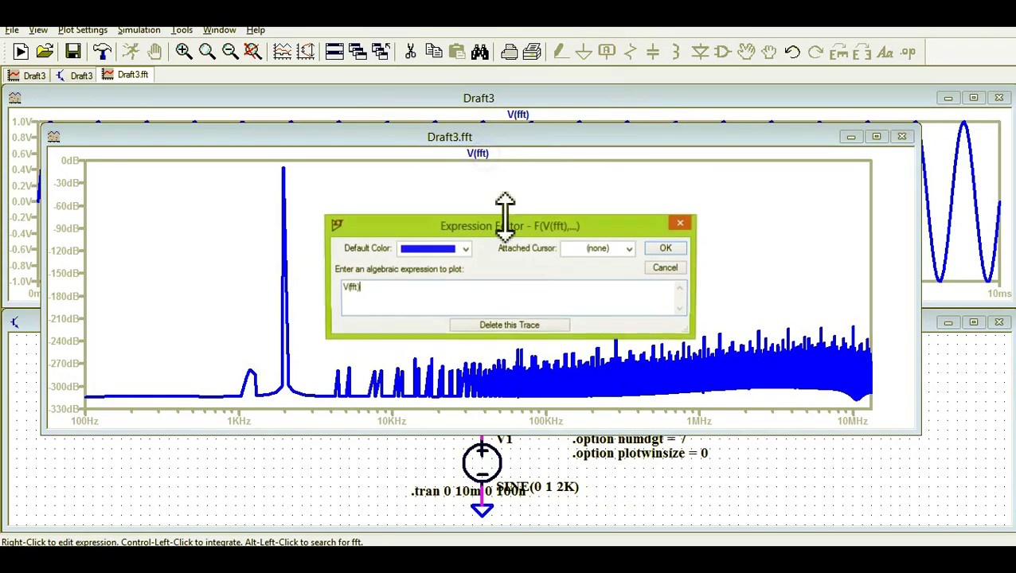
left_click(465, 248)
left_click(454, 325)
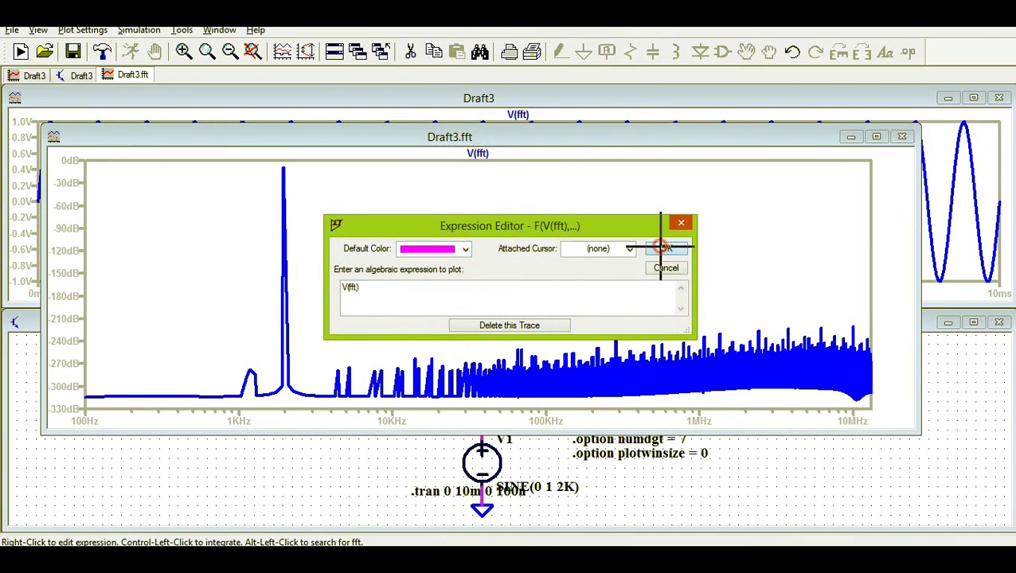
left_click(664, 248)
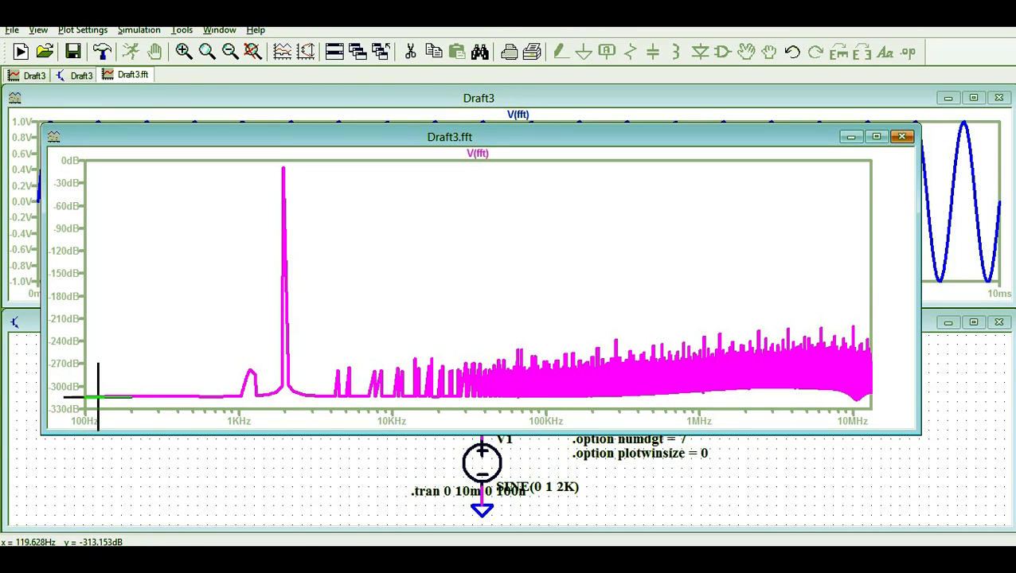
Close the magenta FFT plot and maximize the schematic window
left_click(900, 137)
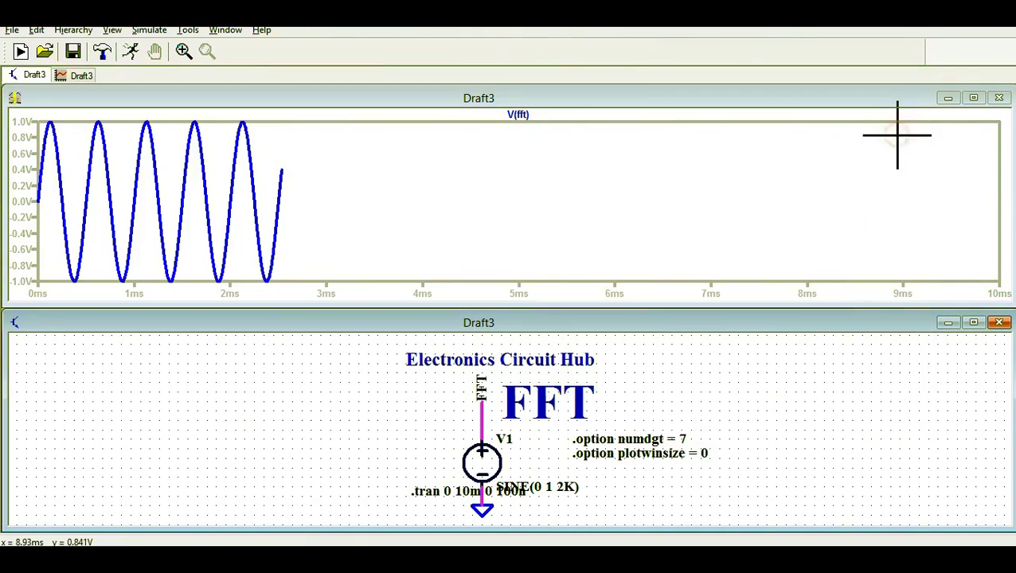
left_click(973, 322)
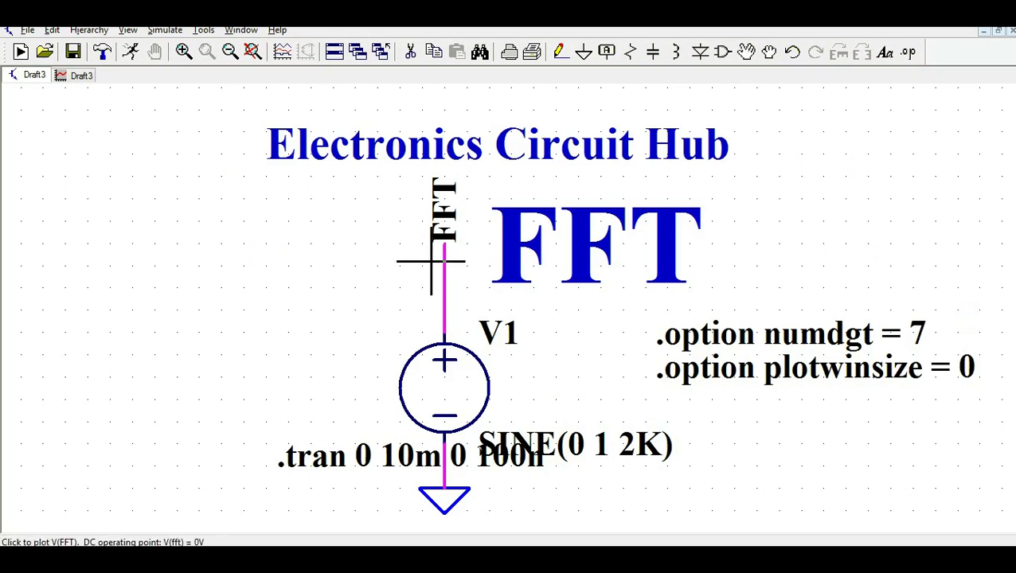
left_click_drag(356, 270, 350, 252)
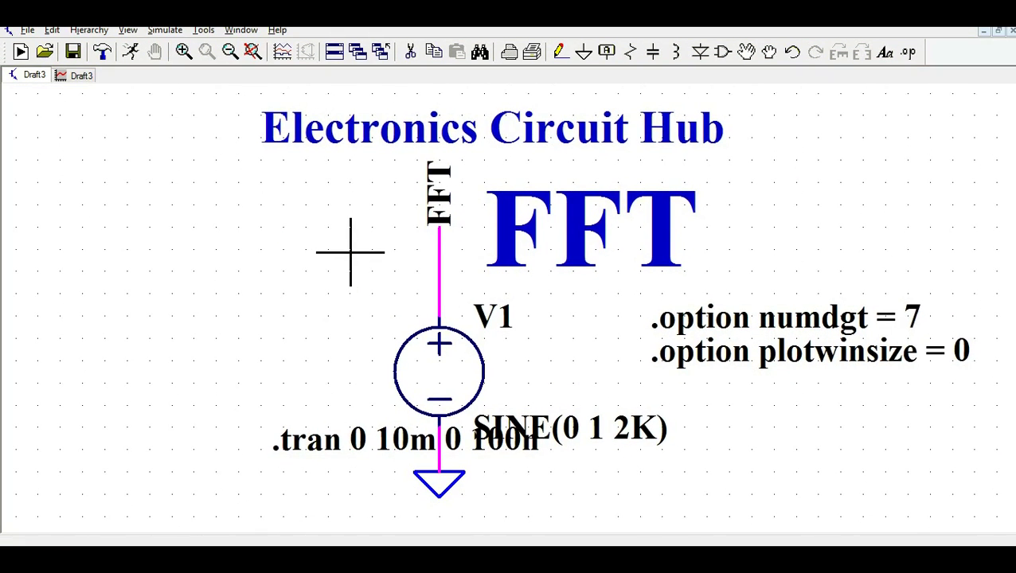